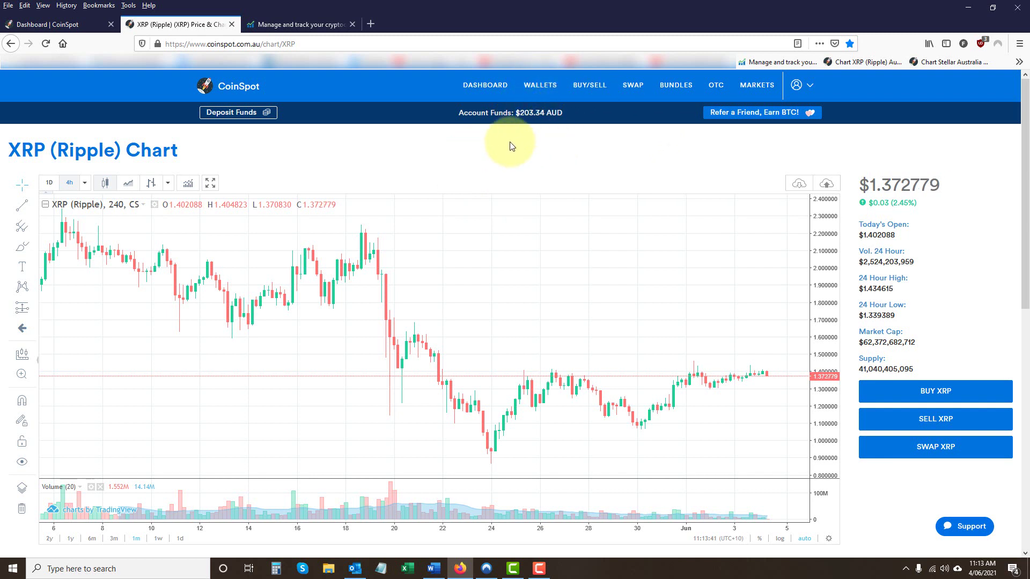
# - Open the Buy & Sell coin list and browse the prices, including XRP buying at $1.371604
pyautogui.click(234, 89)
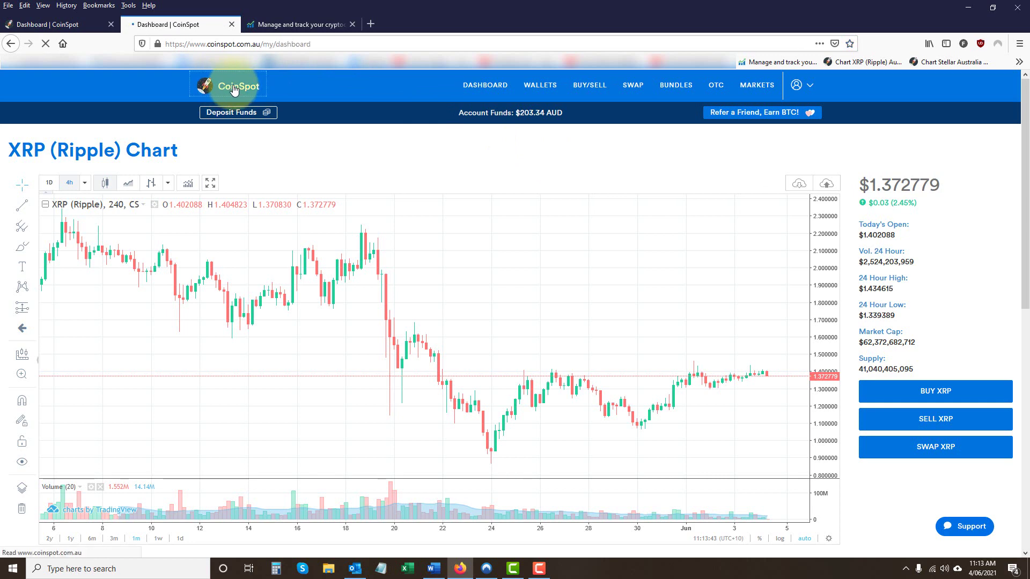
pyautogui.click(595, 89)
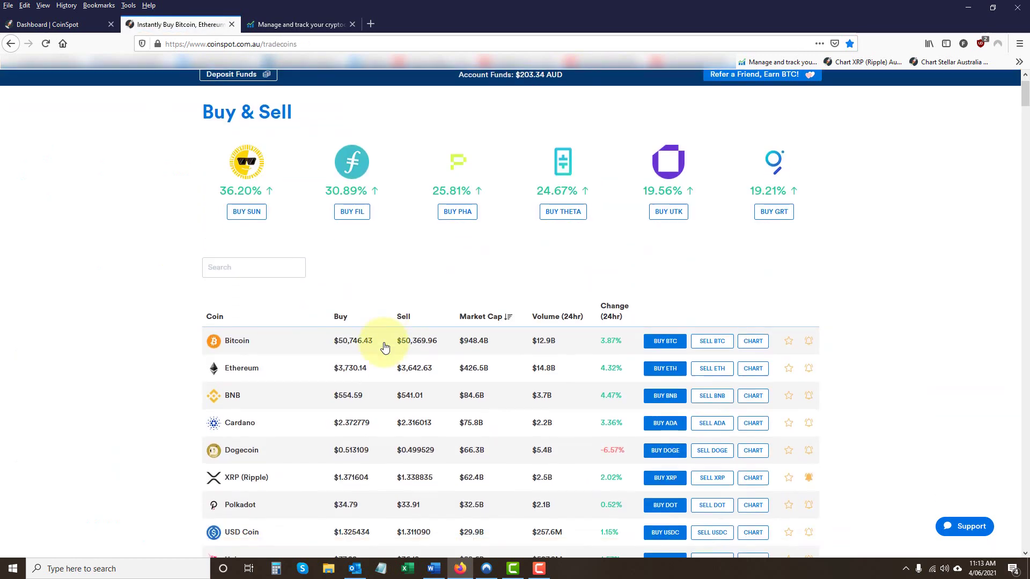
pyautogui.scroll(-3, 376, 333)
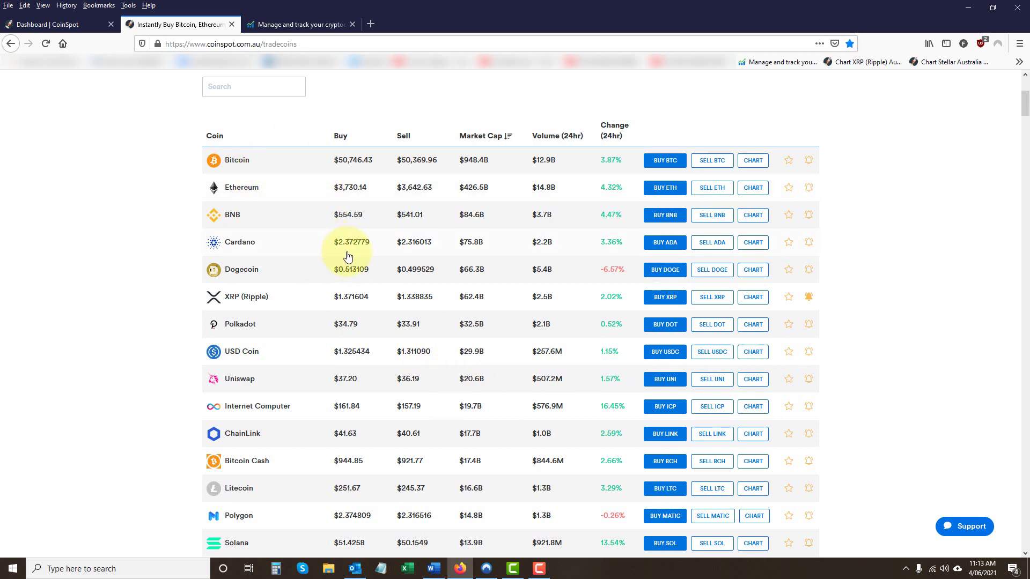
pyautogui.scroll(-4, 348, 254)
pyautogui.scroll(-20, 348, 253)
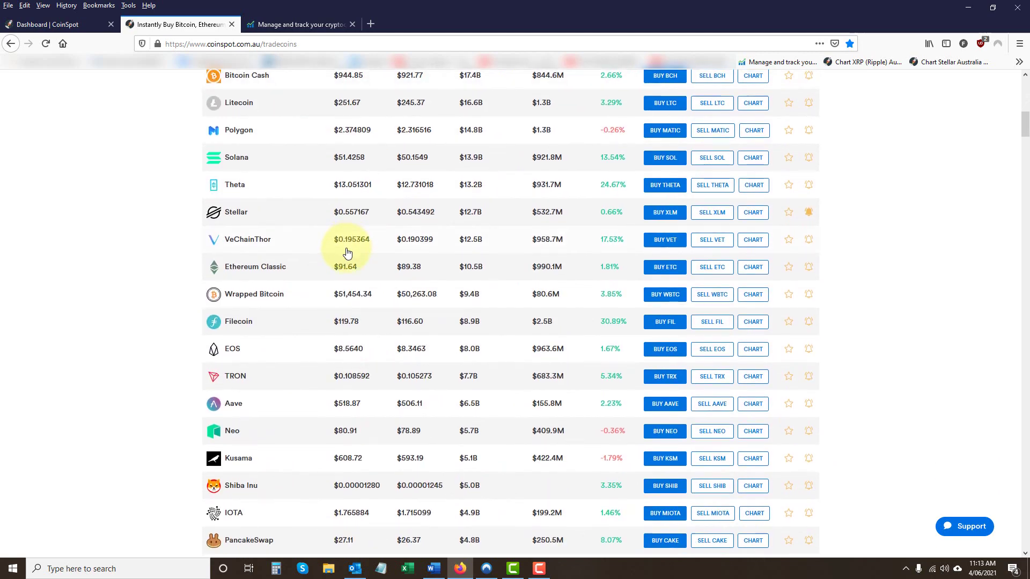
pyautogui.scroll(-20, 347, 253)
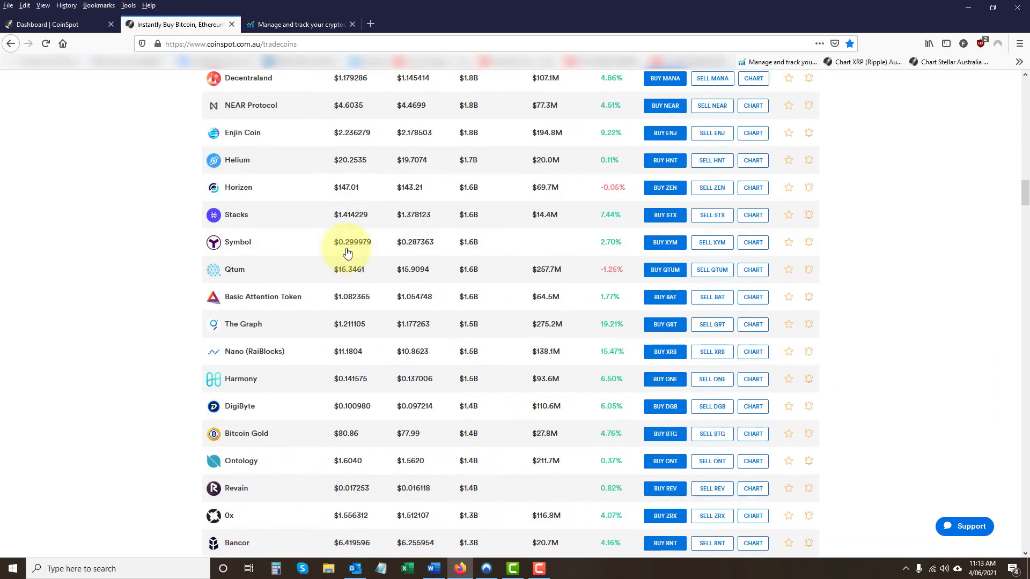
pyautogui.scroll(20, 258, 263)
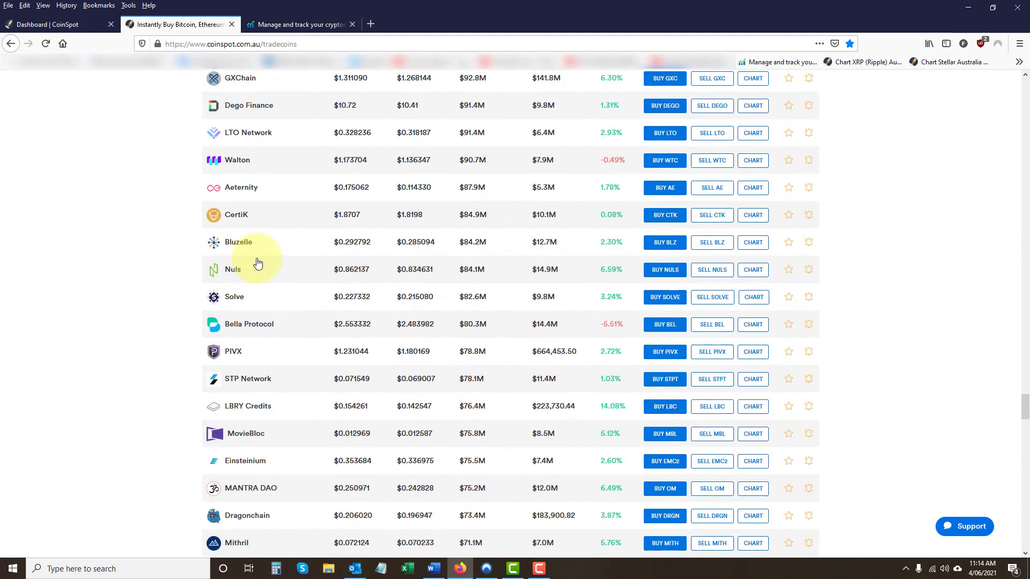
pyautogui.scroll(20, 257, 262)
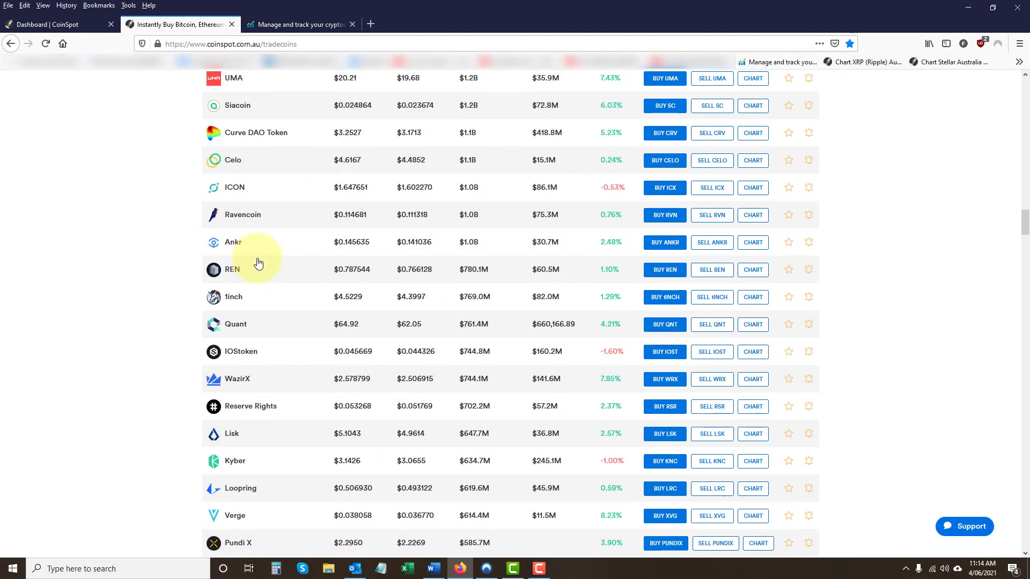
pyautogui.scroll(6, 301, 248)
pyautogui.scroll(14, 303, 250)
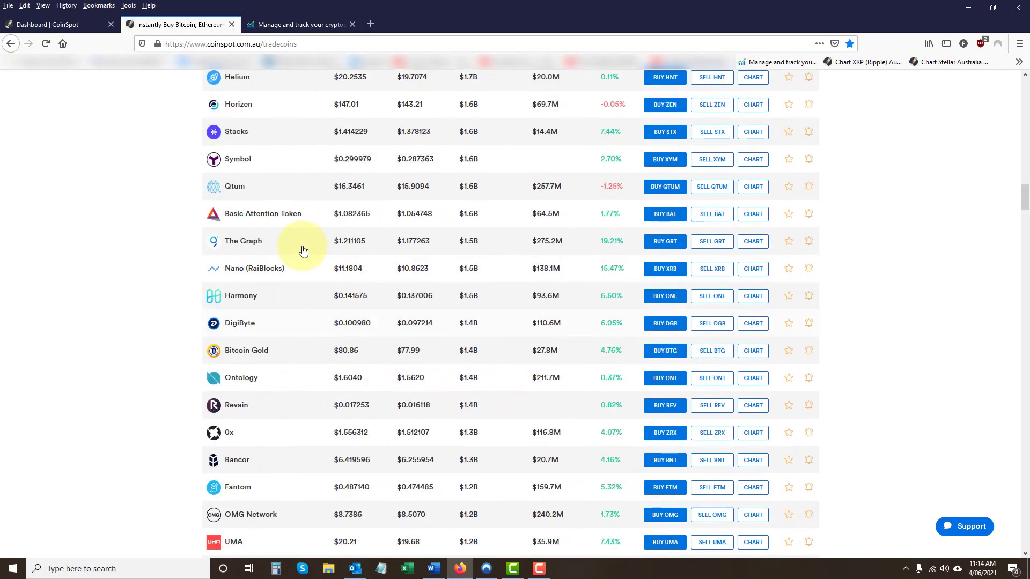
pyautogui.scroll(12, 299, 280)
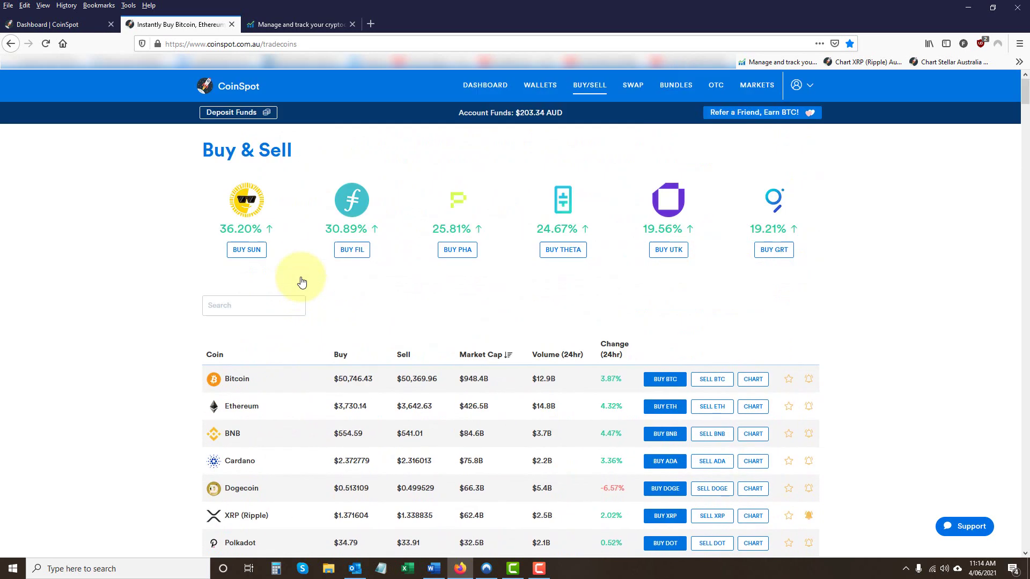
pyautogui.scroll(-3, 298, 280)
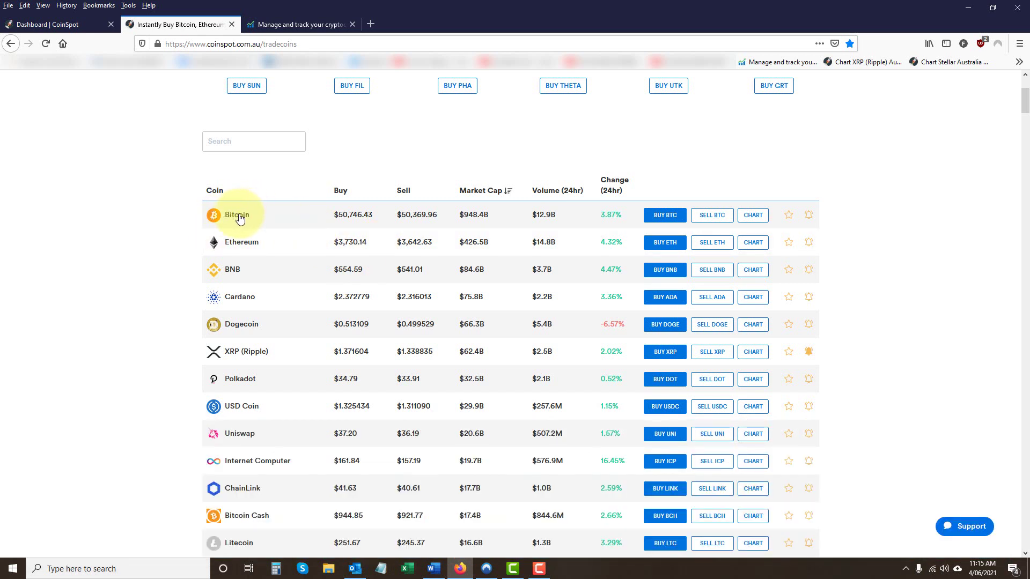
pyautogui.scroll(3, 887, 280)
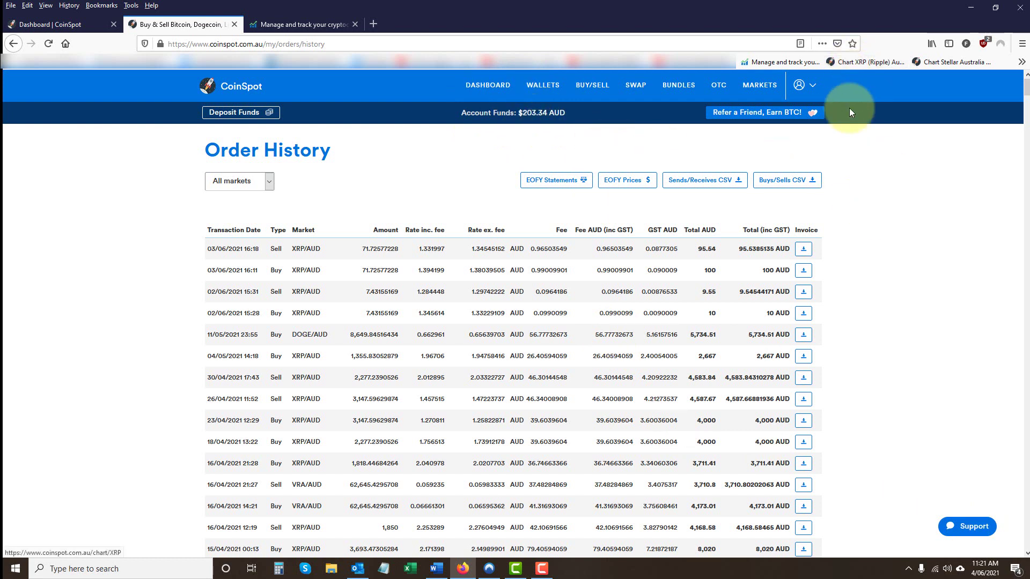
# - Reach My Account through the phone-layout navigation drawer, then restore the full-size browser window
pyautogui.click(812, 87)
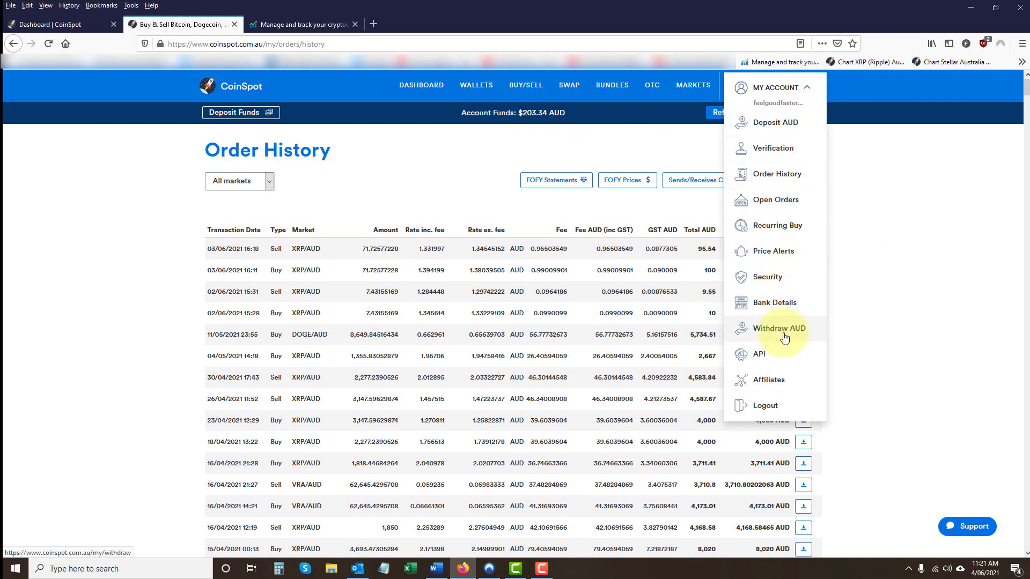
pyautogui.click(995, 10)
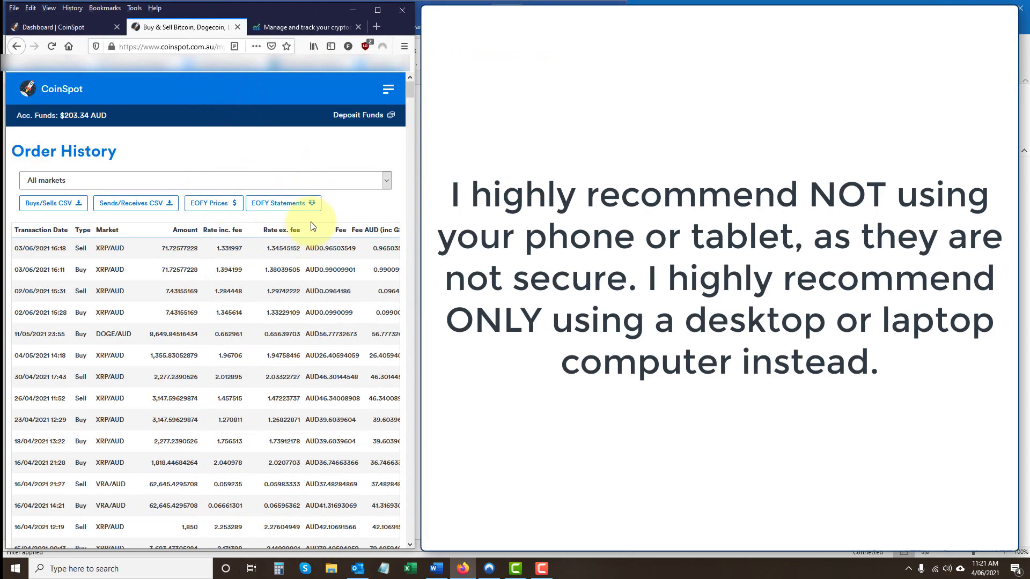
pyautogui.click(388, 90)
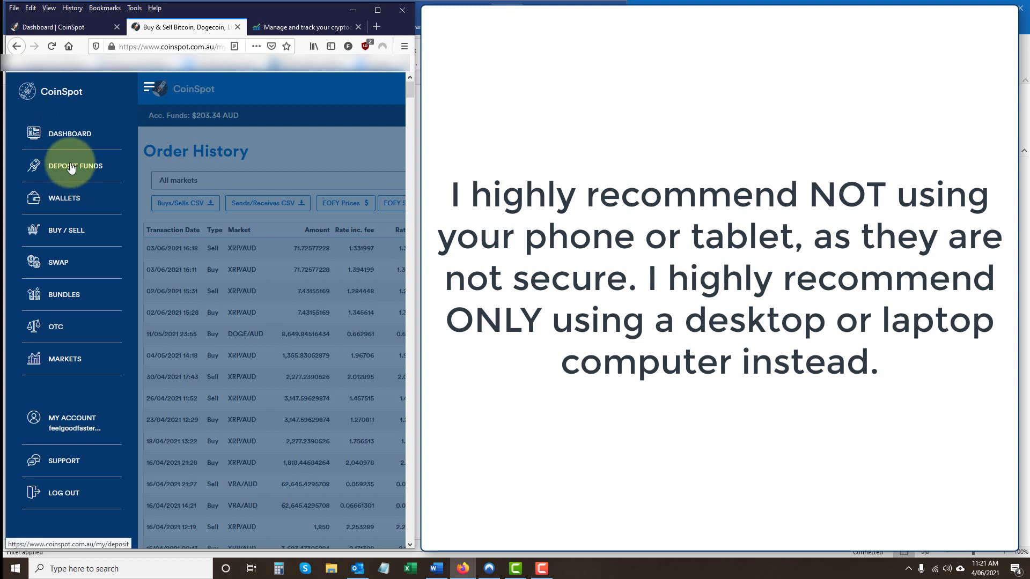
pyautogui.click(77, 425)
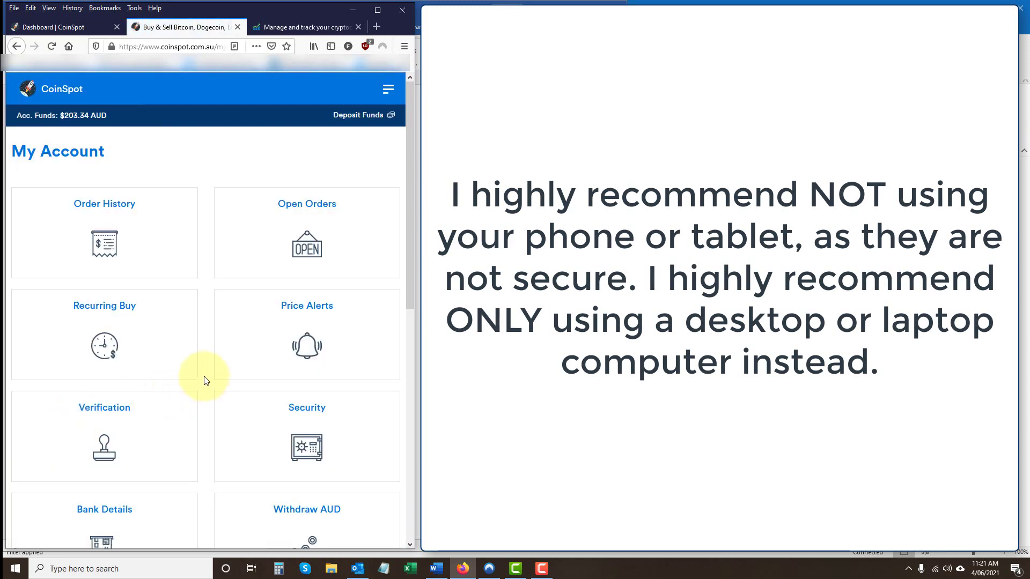
pyautogui.click(388, 89)
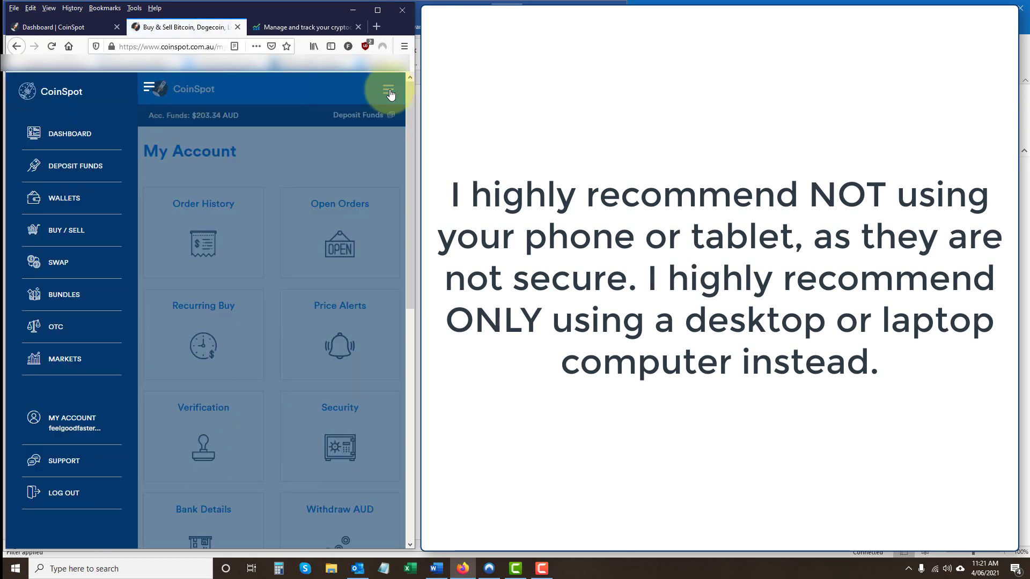
pyautogui.click(76, 423)
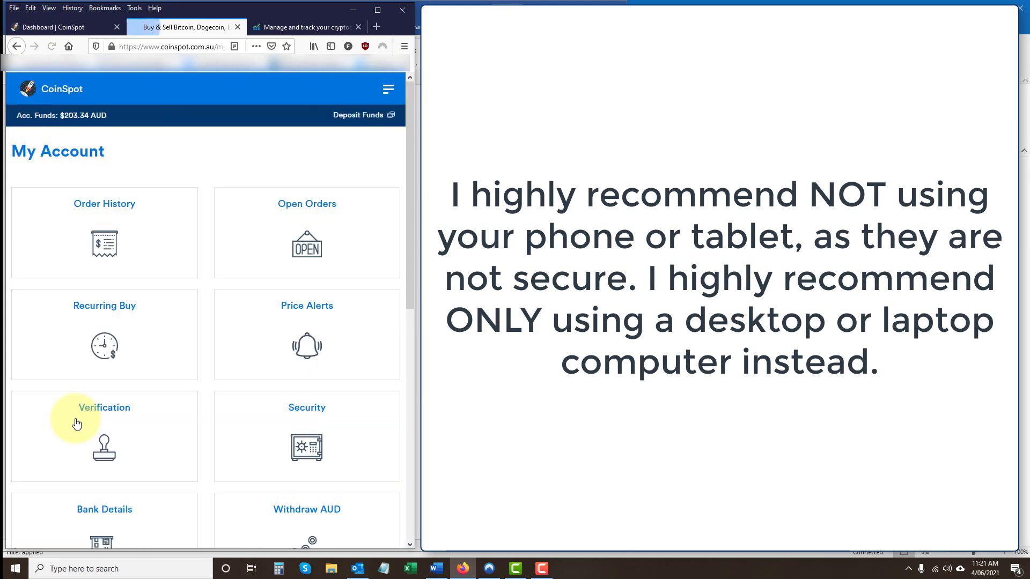
pyautogui.click(377, 9)
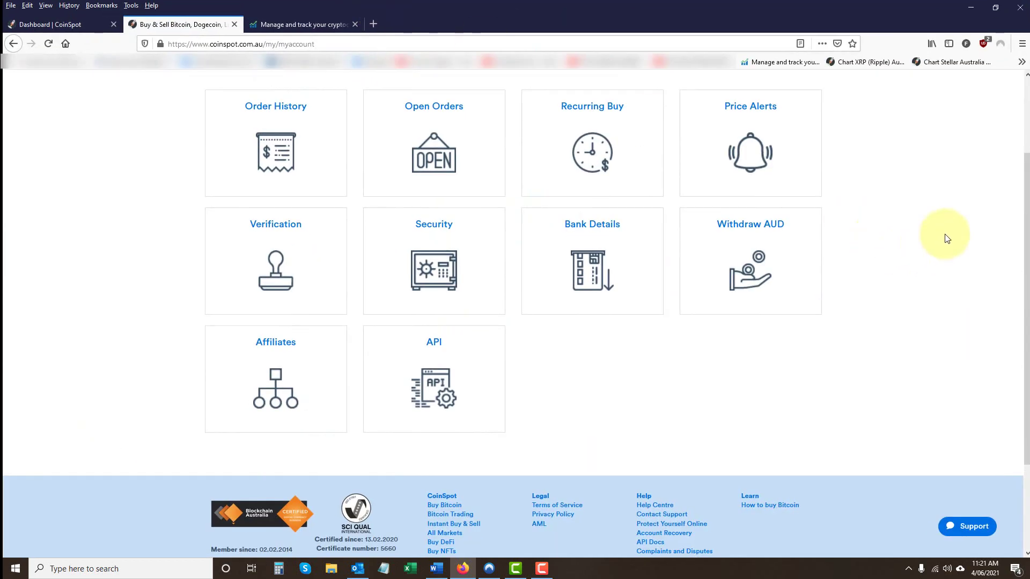
# - Go to the Deposit AUD page from the account menu, landing on the POLi option
pyautogui.scroll(3, 944, 232)
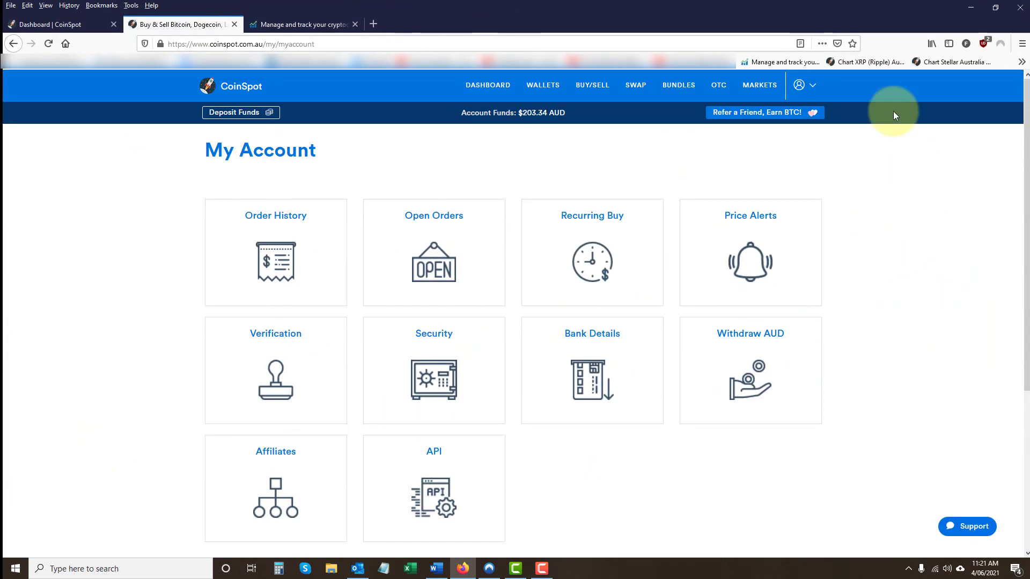
pyautogui.click(813, 89)
pyautogui.click(765, 131)
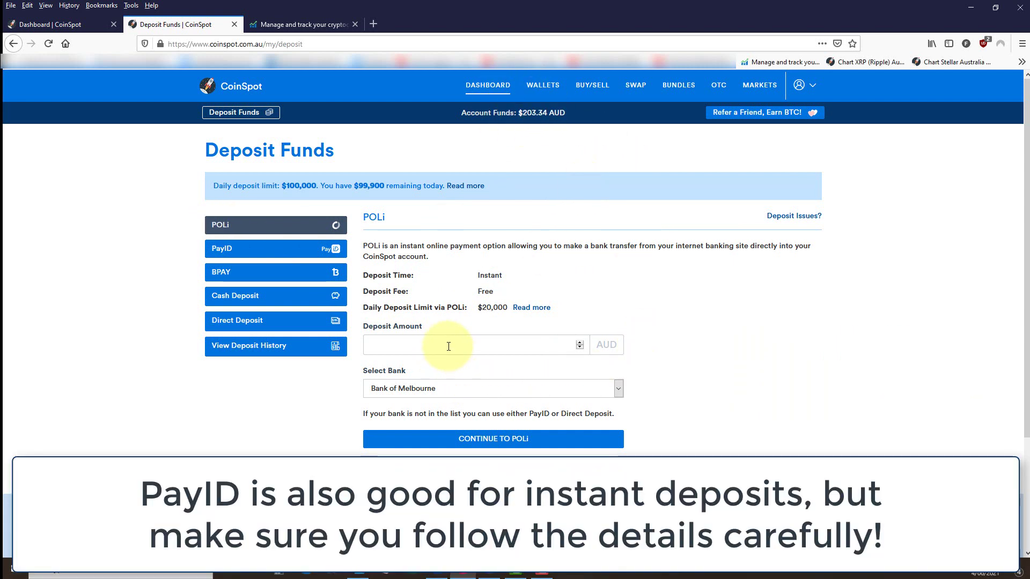
# - Submit a 100 AUD POLi deposit with NAB as the paying bank
pyautogui.click(449, 345)
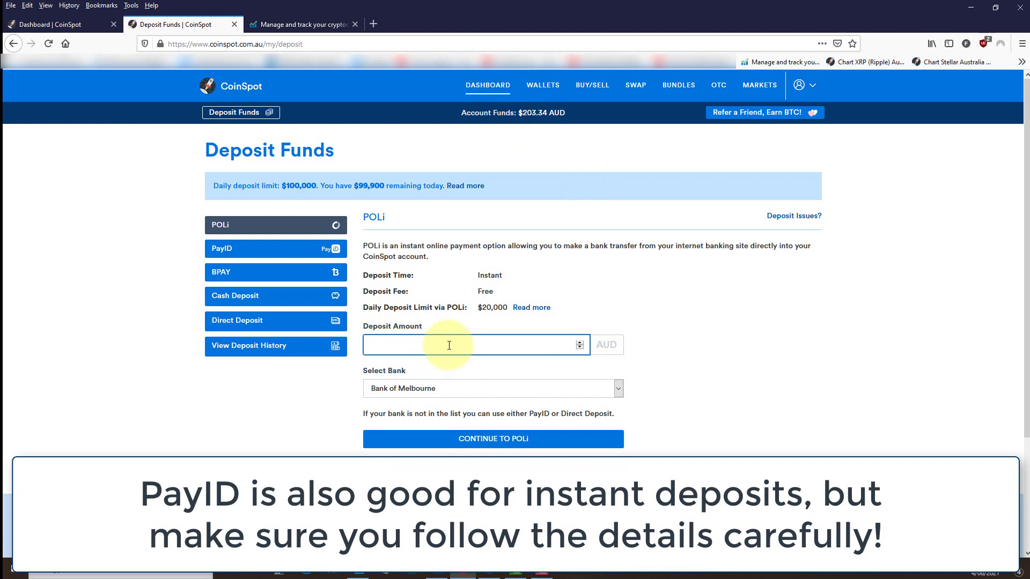
pyautogui.write('100')
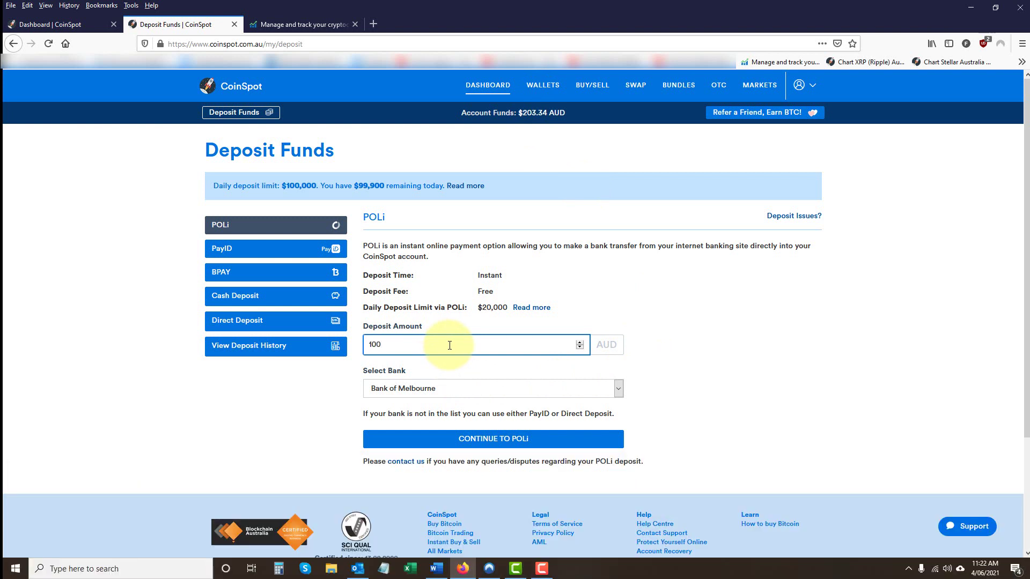
pyautogui.click(619, 388)
pyautogui.click(420, 307)
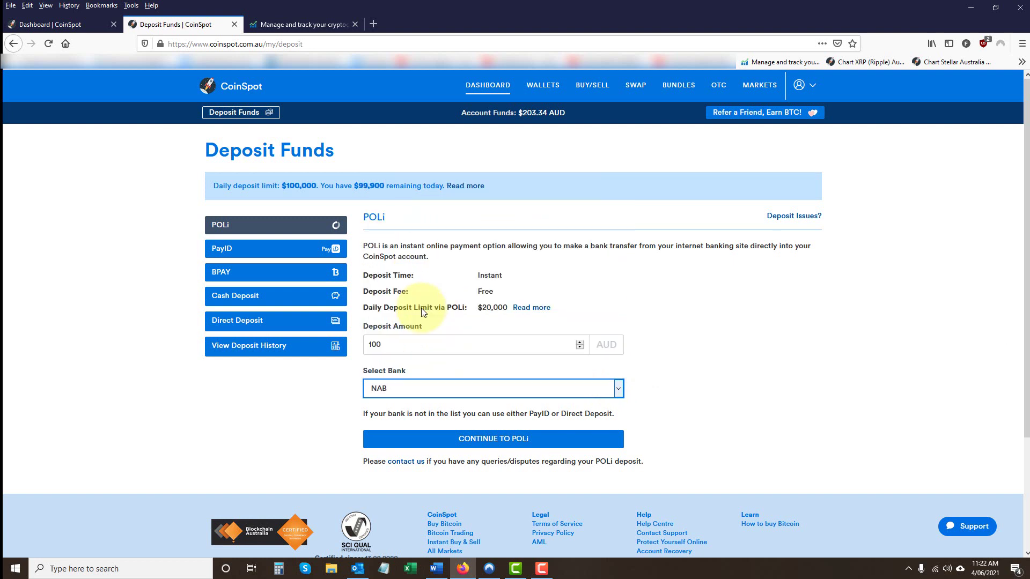
pyautogui.click(499, 440)
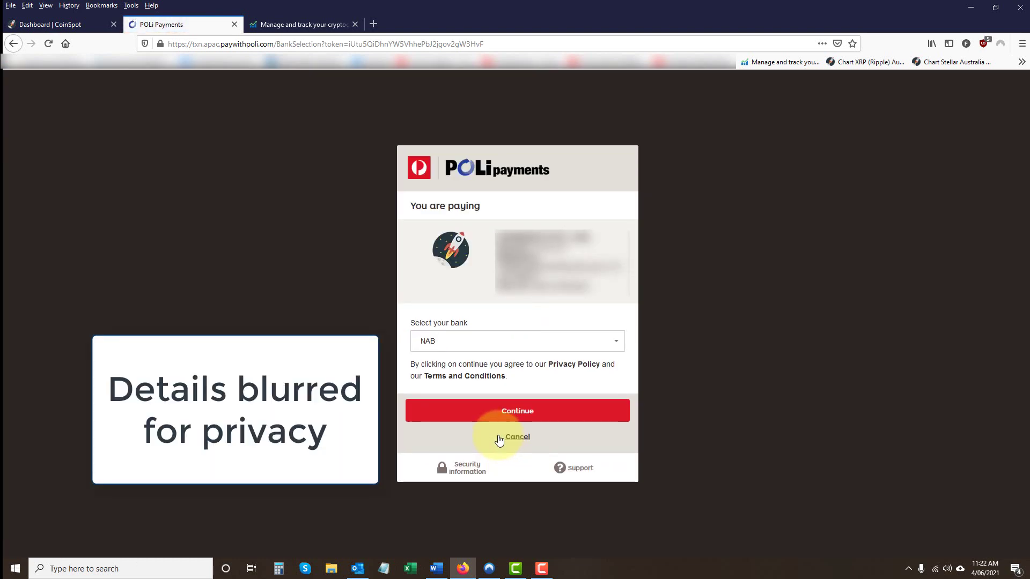
# - Log in to NAB through POLi with the bank customer ID and password
pyautogui.click(513, 417)
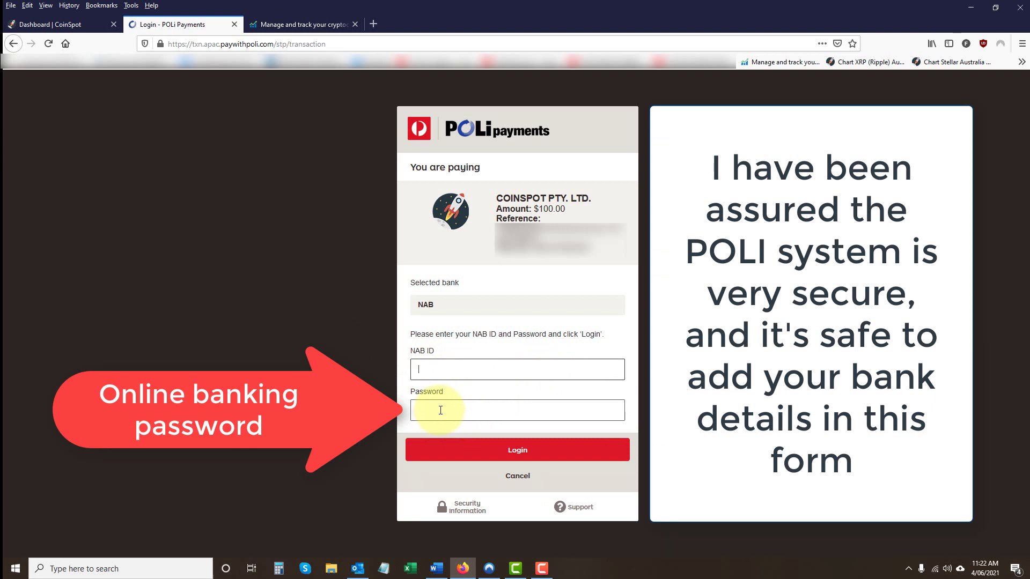
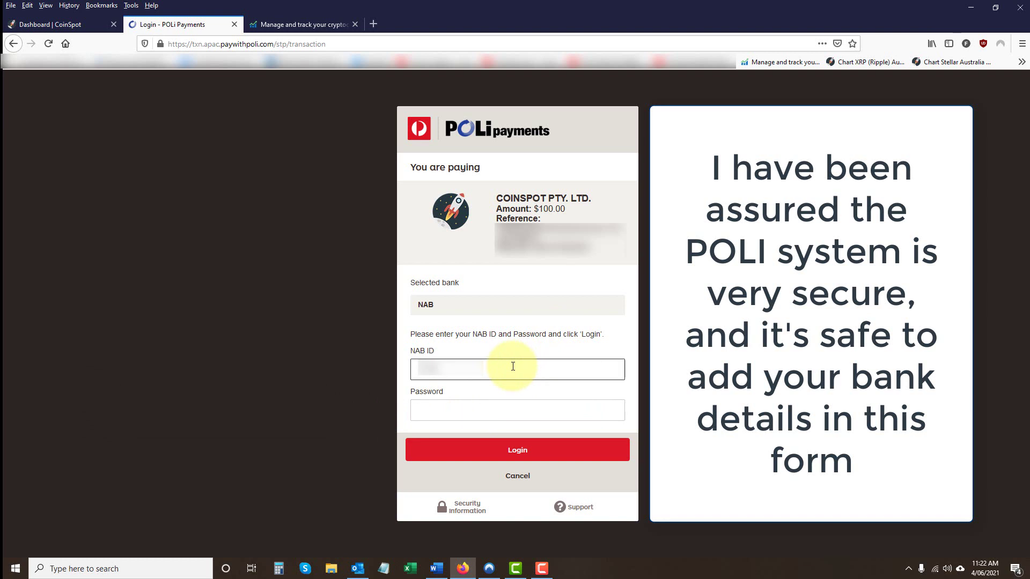
pyautogui.click(470, 410)
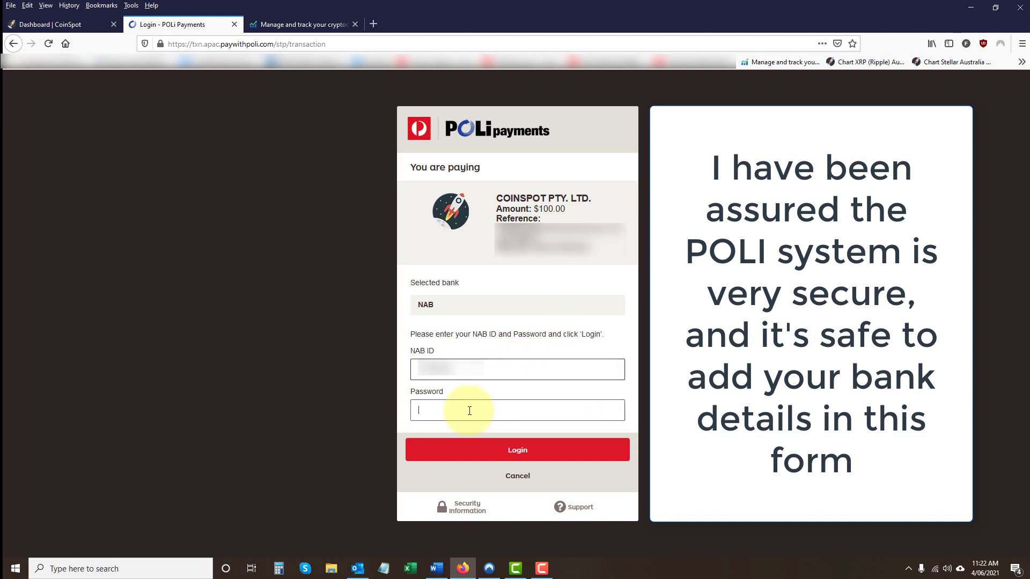
pyautogui.write('•')
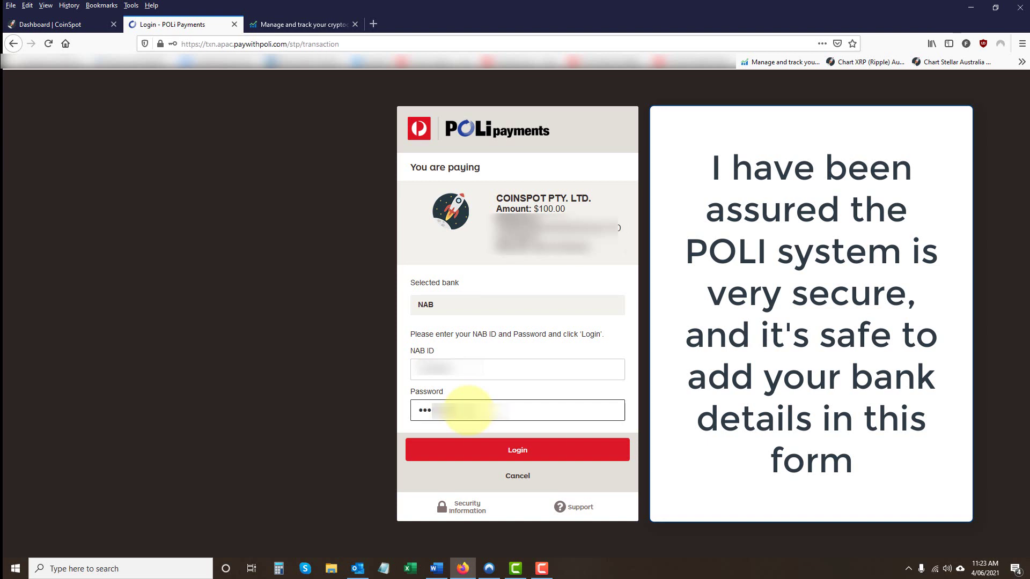
pyautogui.click(518, 452)
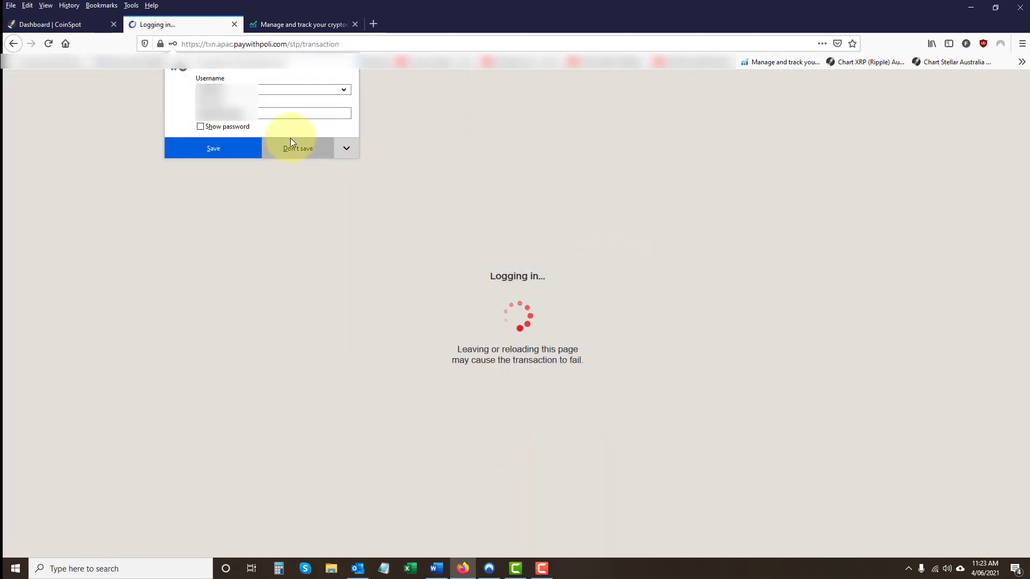
# - Decline saving the login, re-enter the password and confirm the $100.00 payment to CoinSpot
pyautogui.click(289, 148)
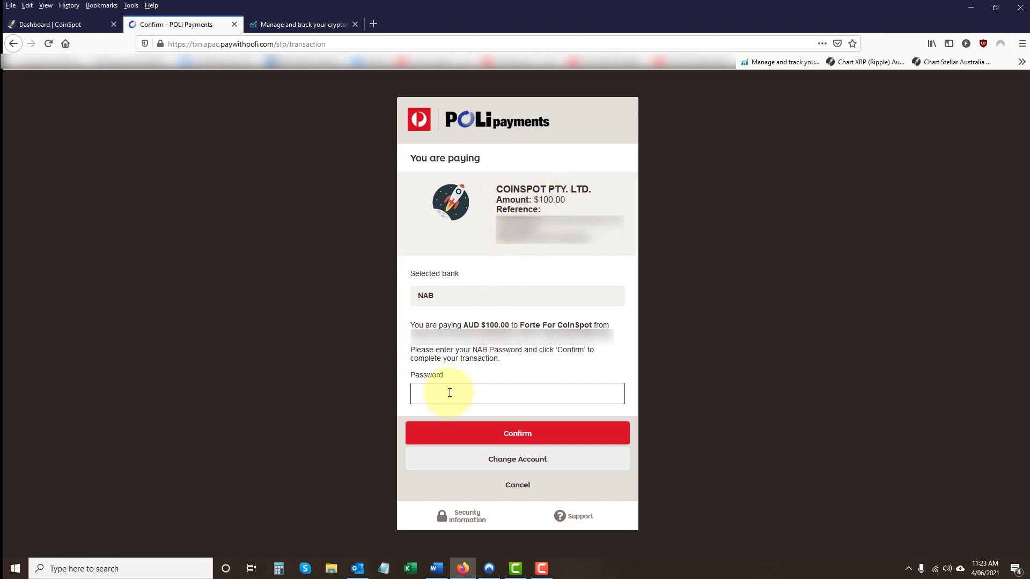
pyautogui.write('••')
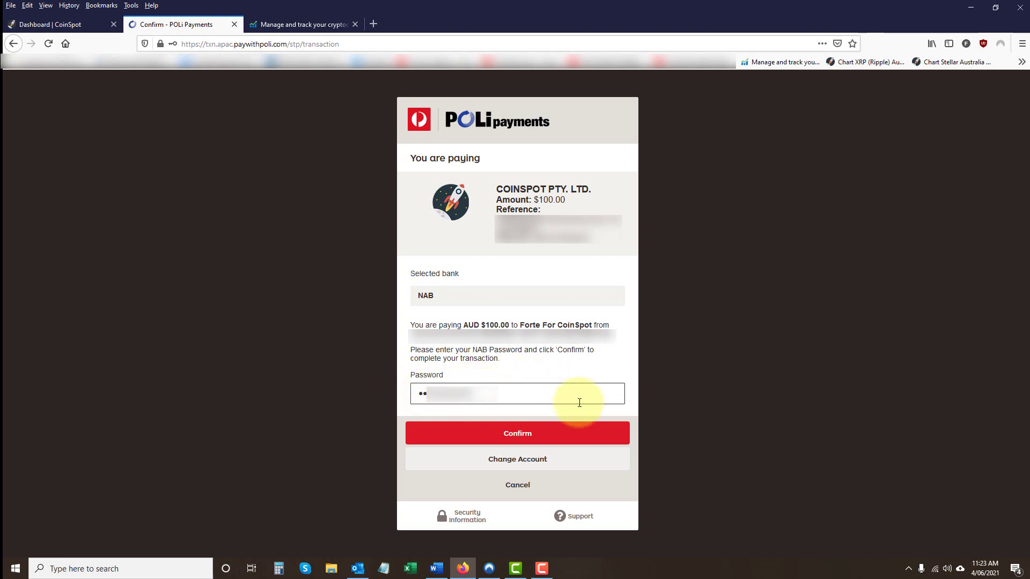
pyautogui.click(517, 437)
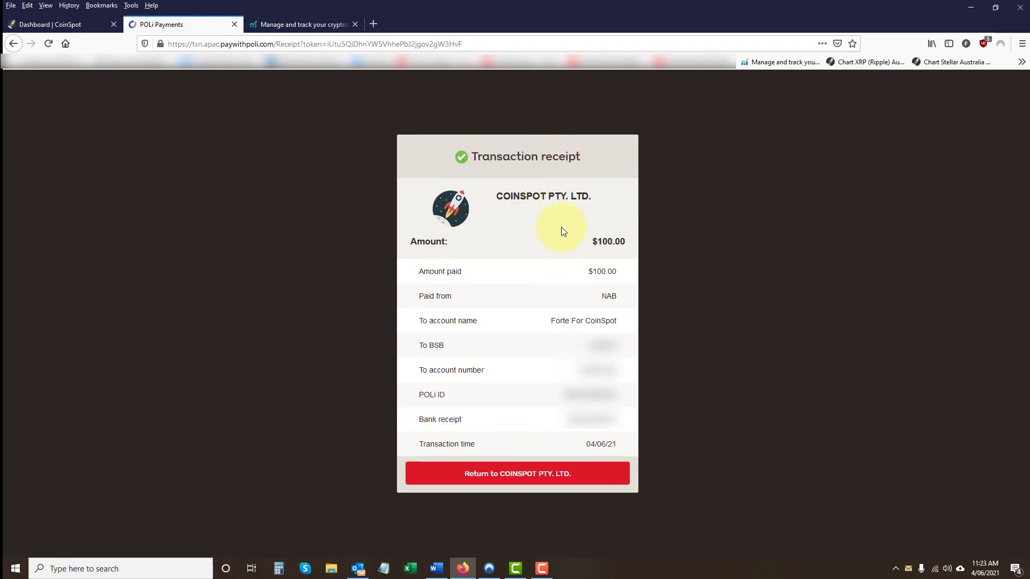
# - Return to CoinSpot from the POLi receipt to see the $100.00 deposit confirmed
pyautogui.click(514, 479)
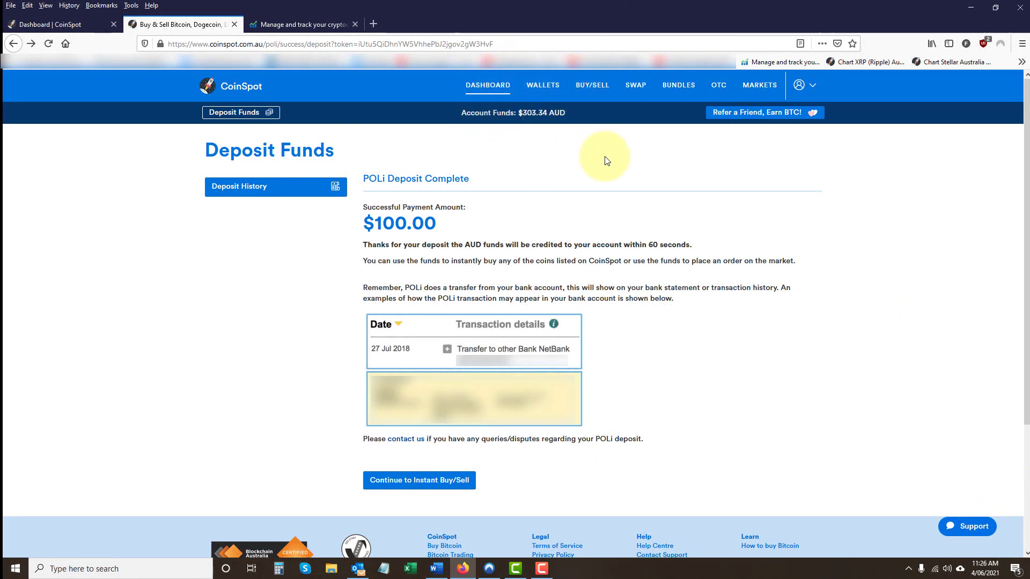
# - Search the coin list for 'ripple' and start buying XRP with 100 AUD entered
pyautogui.click(591, 88)
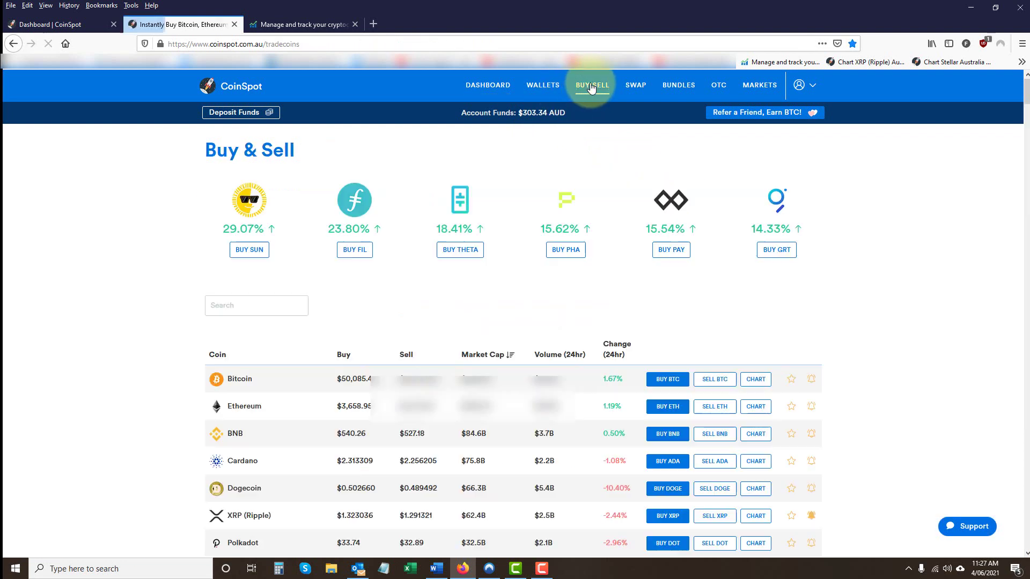
pyautogui.click(247, 305)
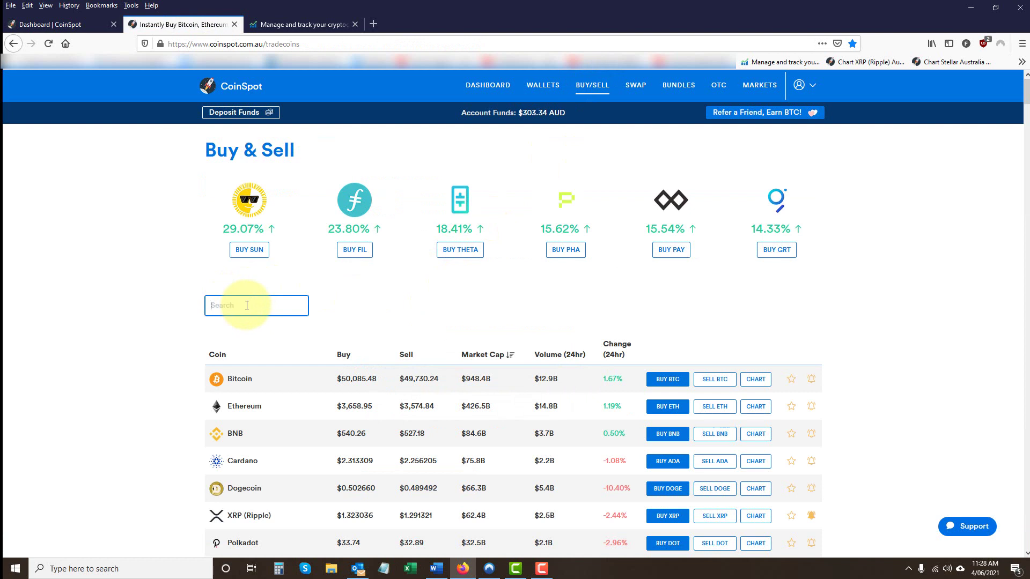
pyautogui.write('xrp')
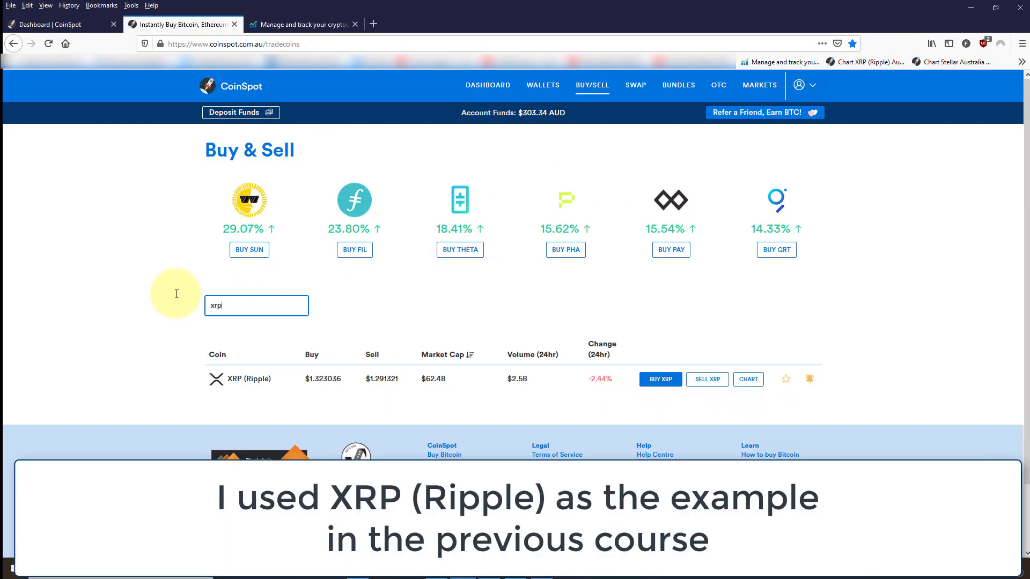
pyautogui.hotkey('ctrl', 'a')
pyautogui.write('ripple')
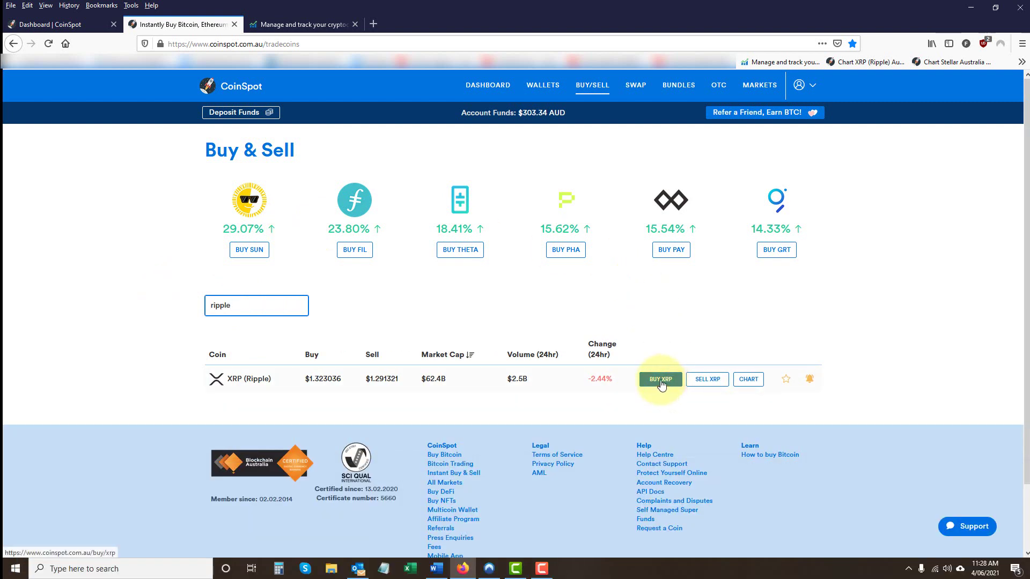
pyautogui.click(661, 379)
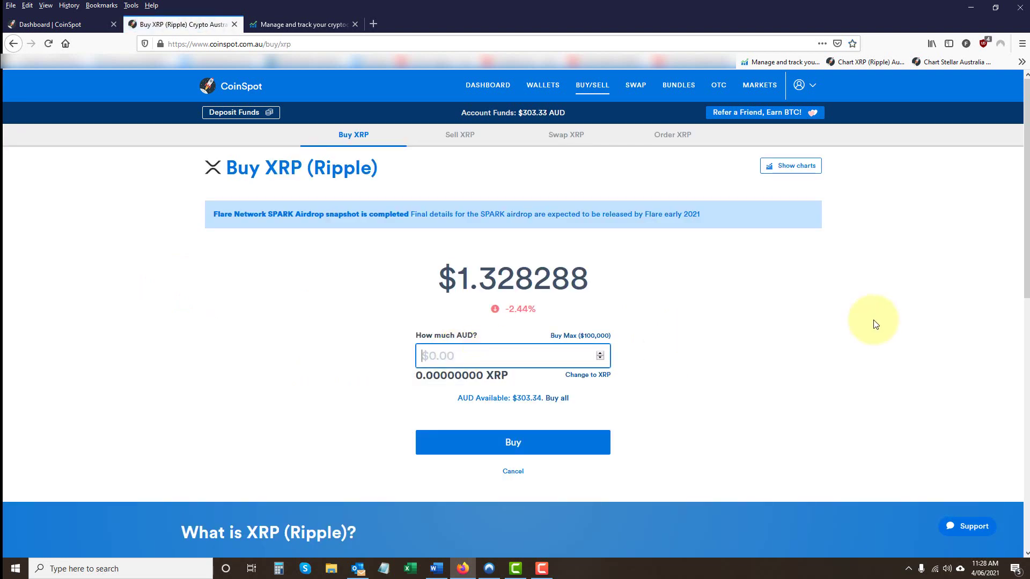
pyautogui.write('100')
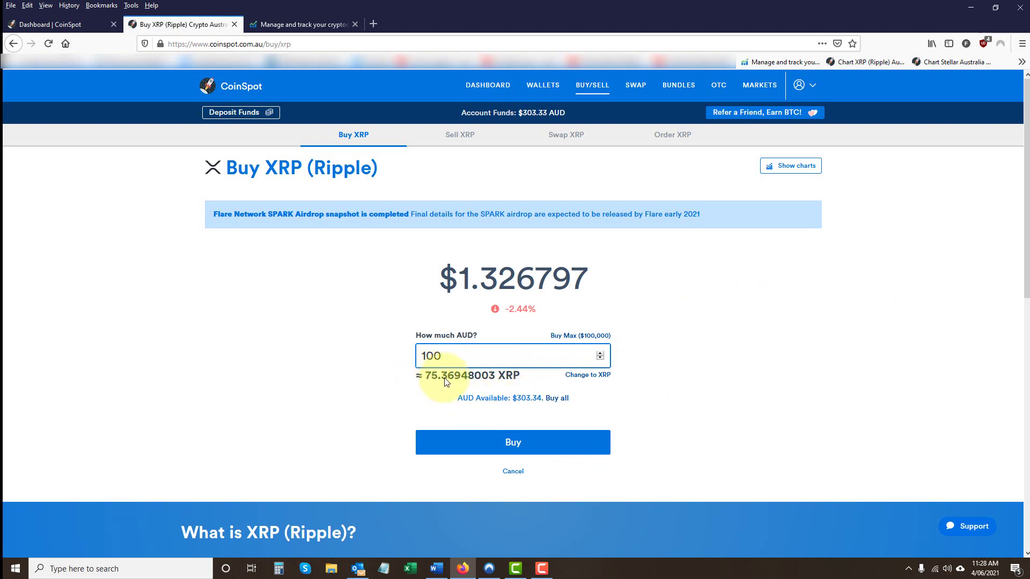
# - Try XRP amounts of 75 and 100, then switch back to AUD and enter 100
pyautogui.click(581, 378)
pyautogui.click(487, 357)
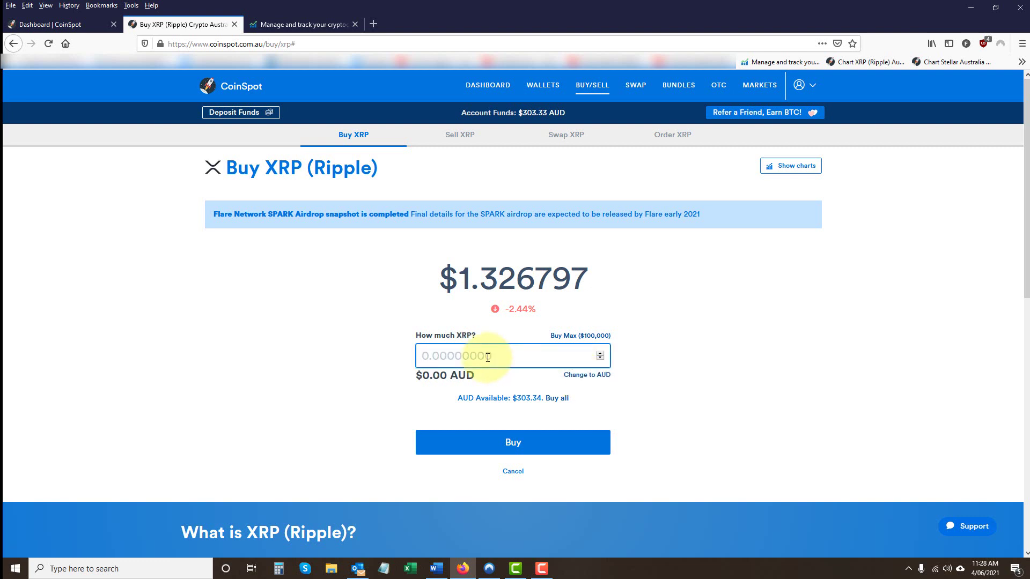
pyautogui.write('75')
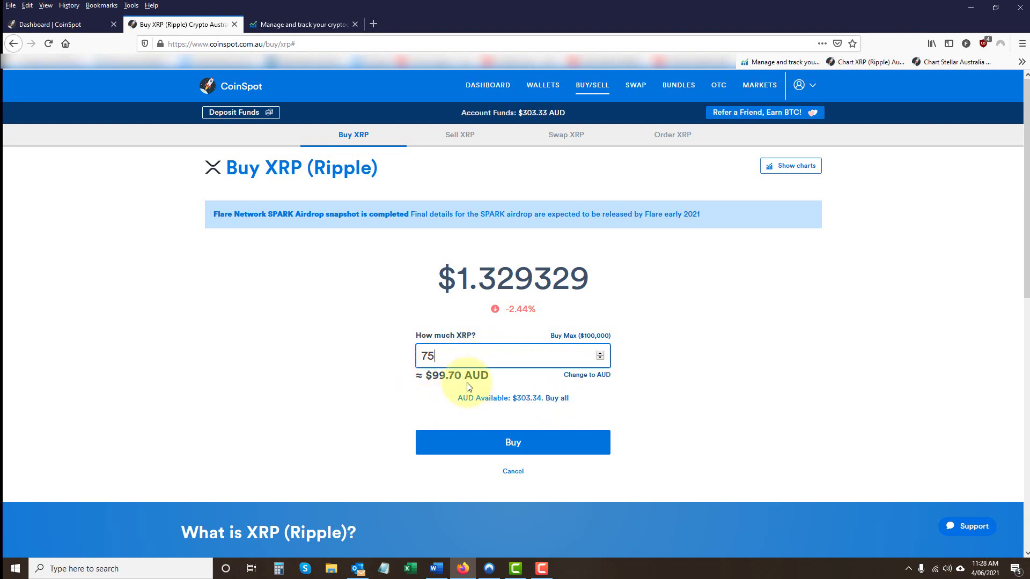
pyautogui.doubleClick(425, 353)
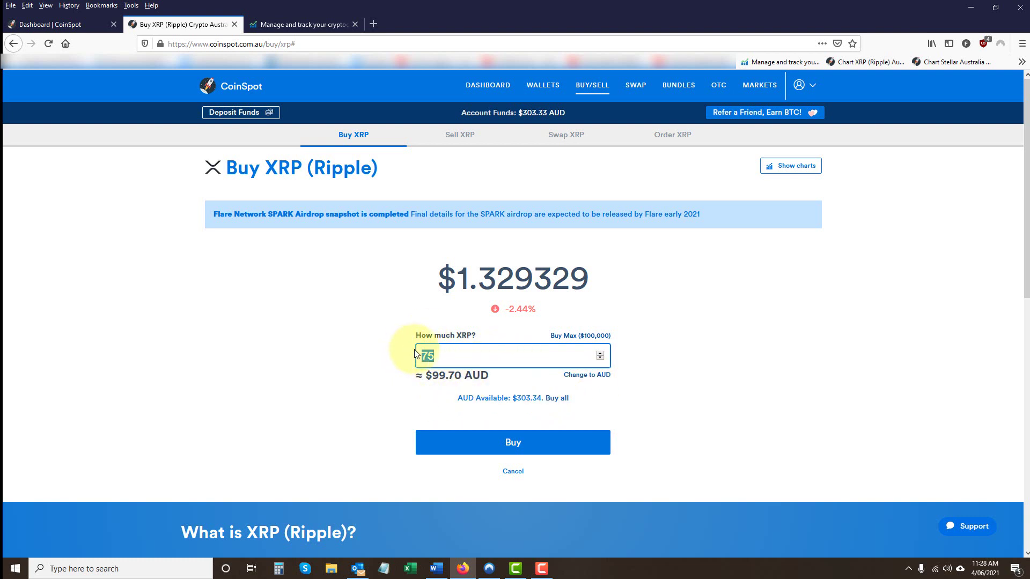
pyautogui.write('100')
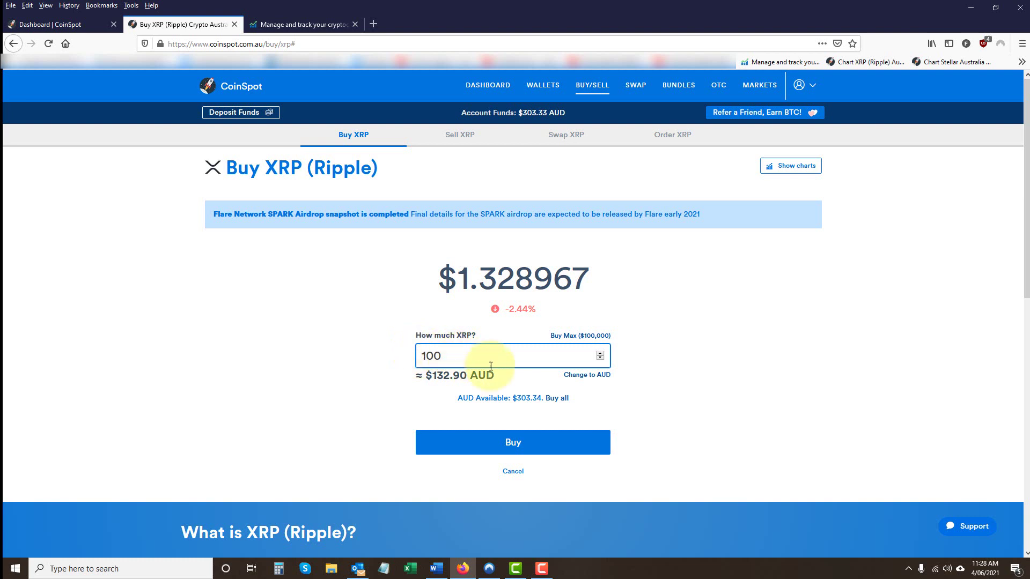
pyautogui.click(578, 375)
pyautogui.click(450, 354)
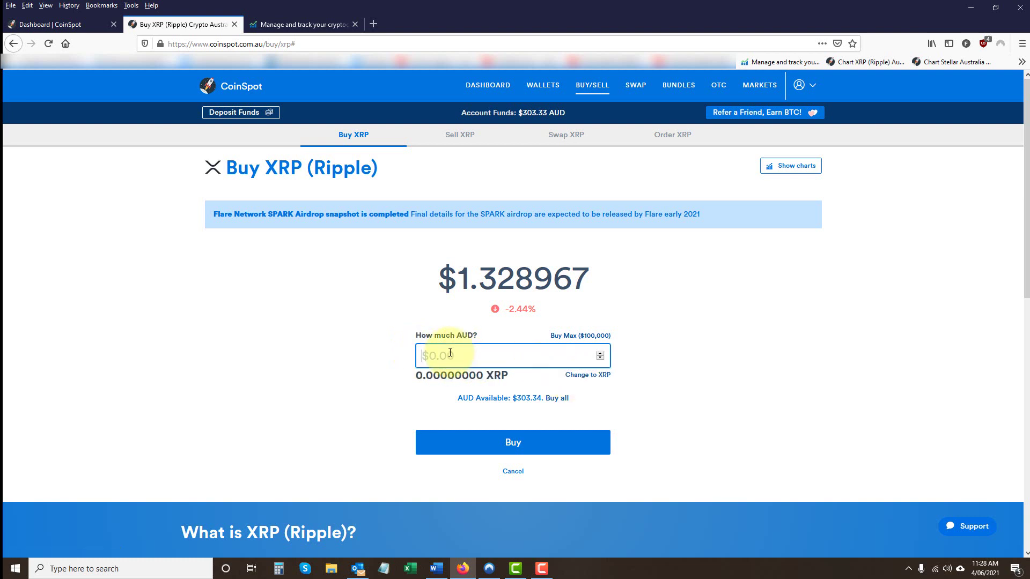
pyautogui.write('100')
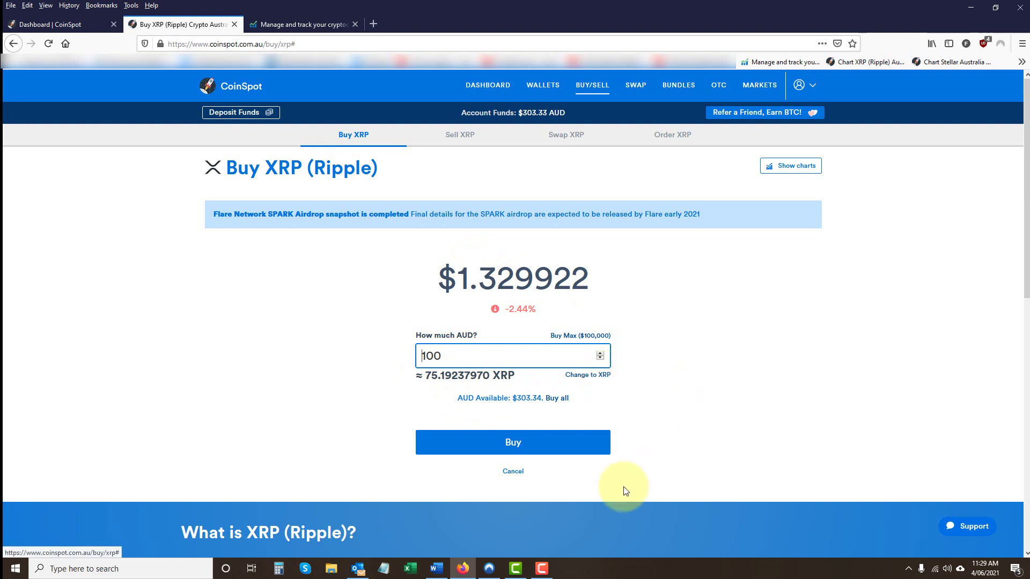
# - Buy and confirm 100 AUD of XRP, receiving 74.44785745 XRP at 1.343222
pyautogui.click(512, 443)
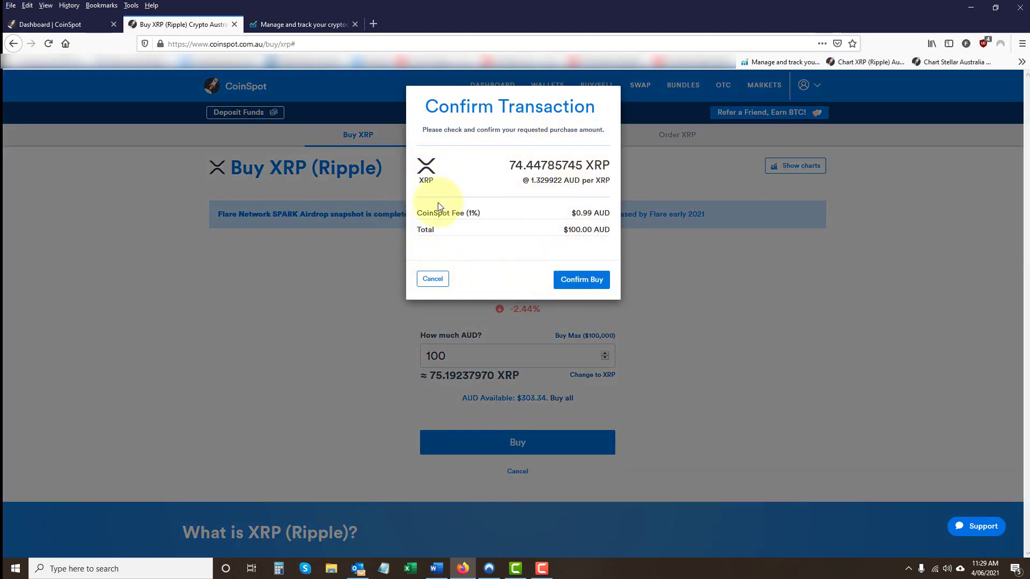
pyautogui.click(589, 282)
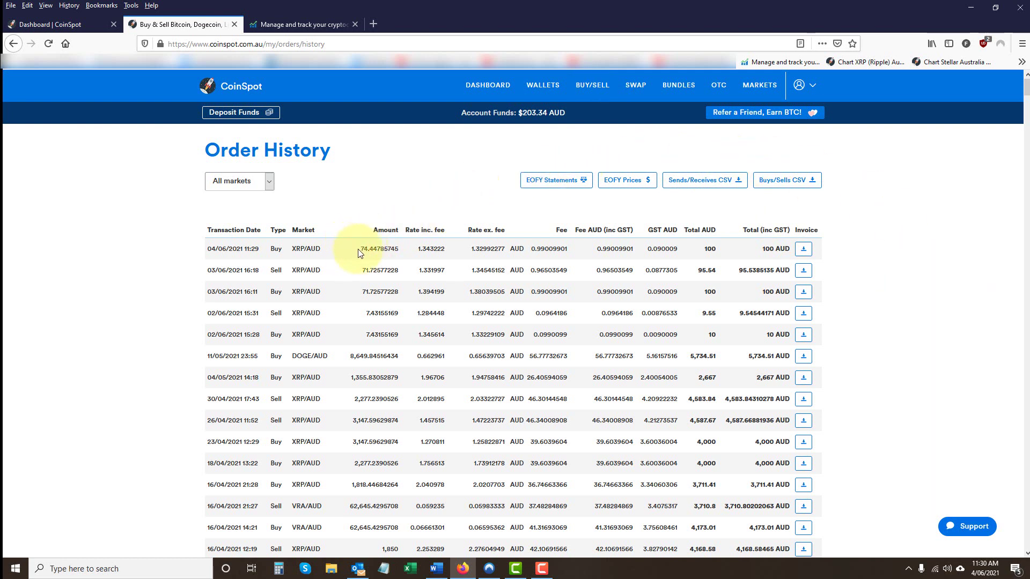
# - Reopen Order History and copy the 74.44785745 XRP amount from the newest buy
pyautogui.moveTo(363, 249); pyautogui.dragTo(400, 250)
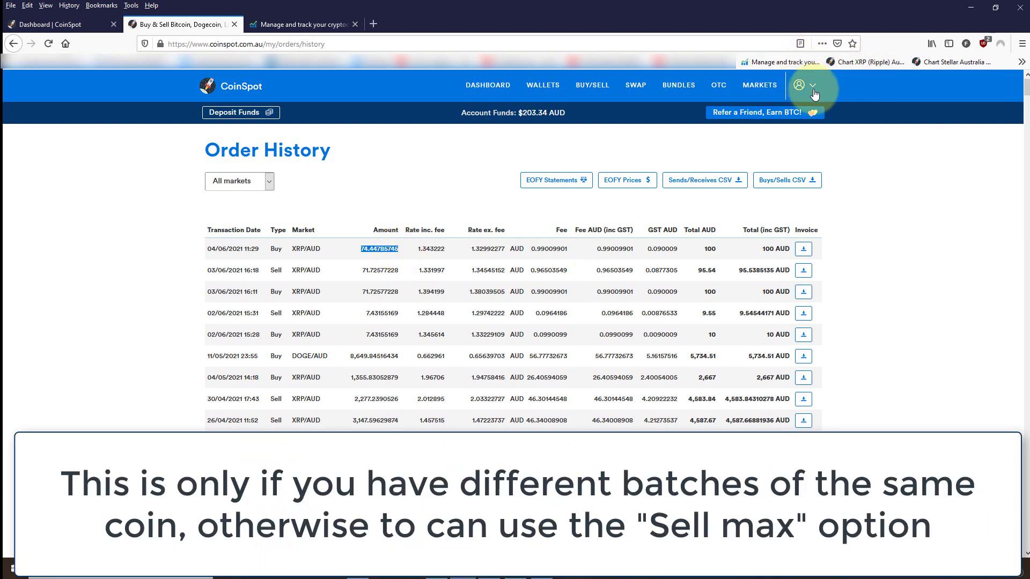
pyautogui.click(814, 90)
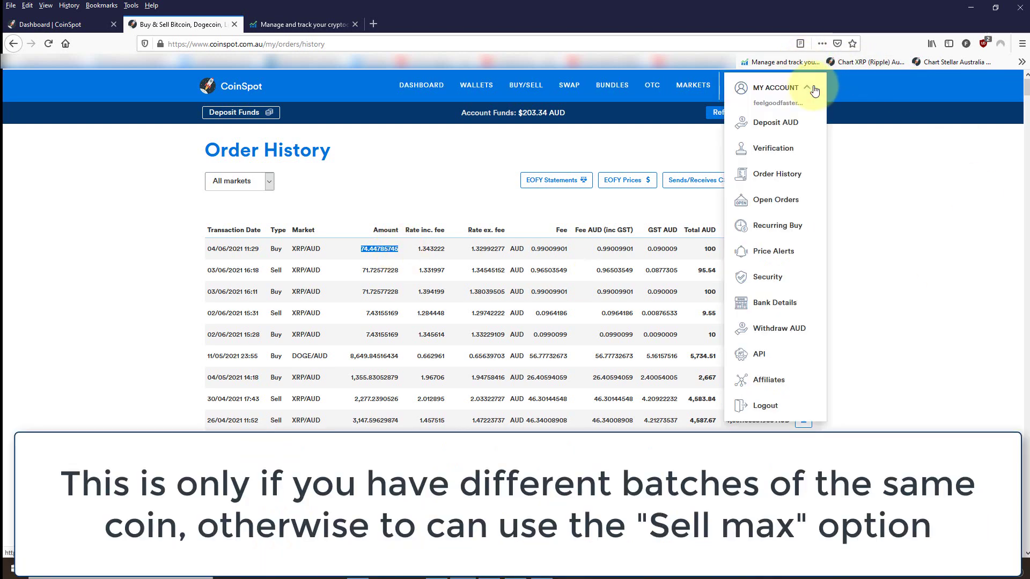
pyautogui.click(772, 177)
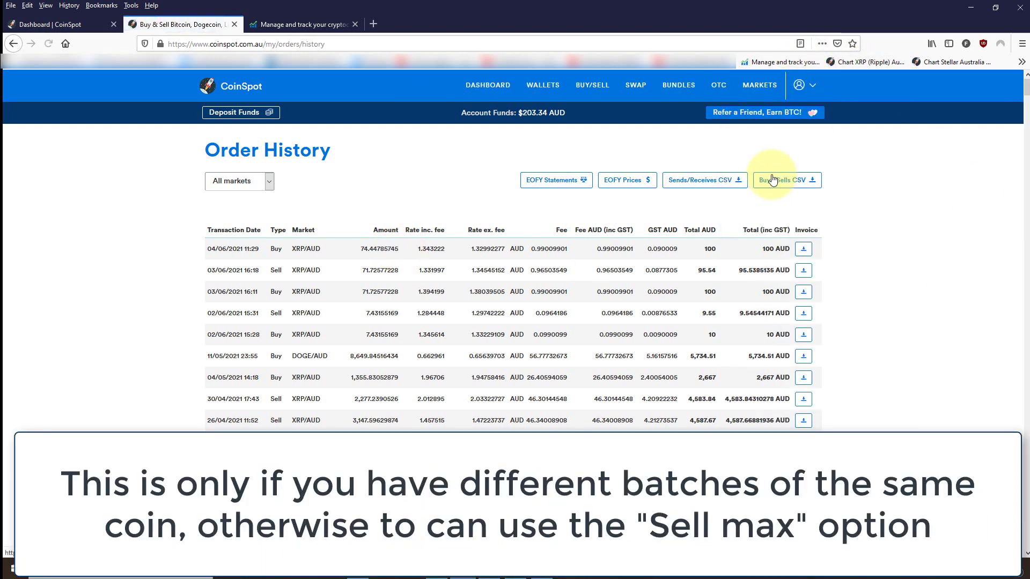
pyautogui.moveTo(362, 248); pyautogui.dragTo(403, 250)
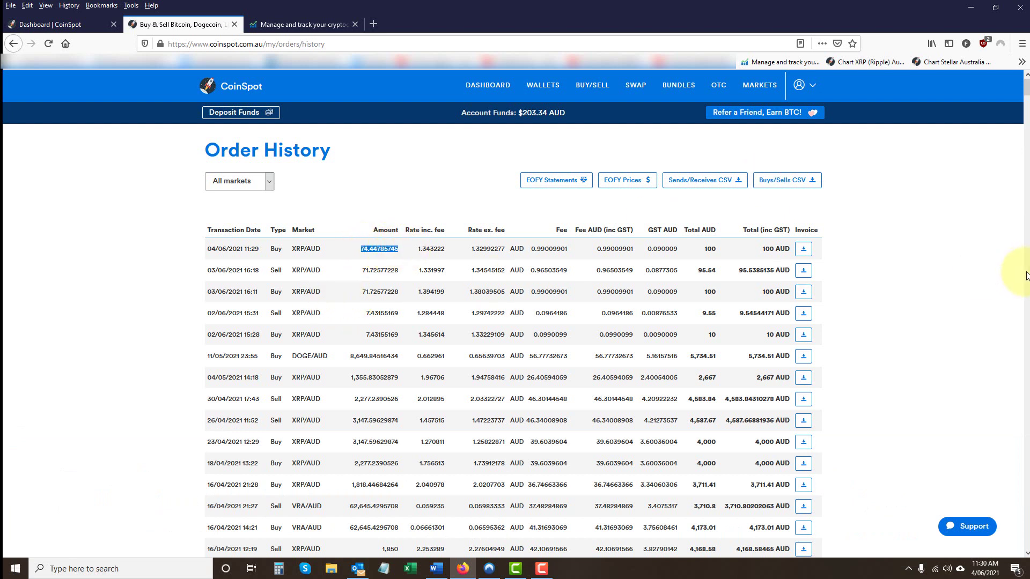
pyautogui.hotkey('ctrl', 'c')
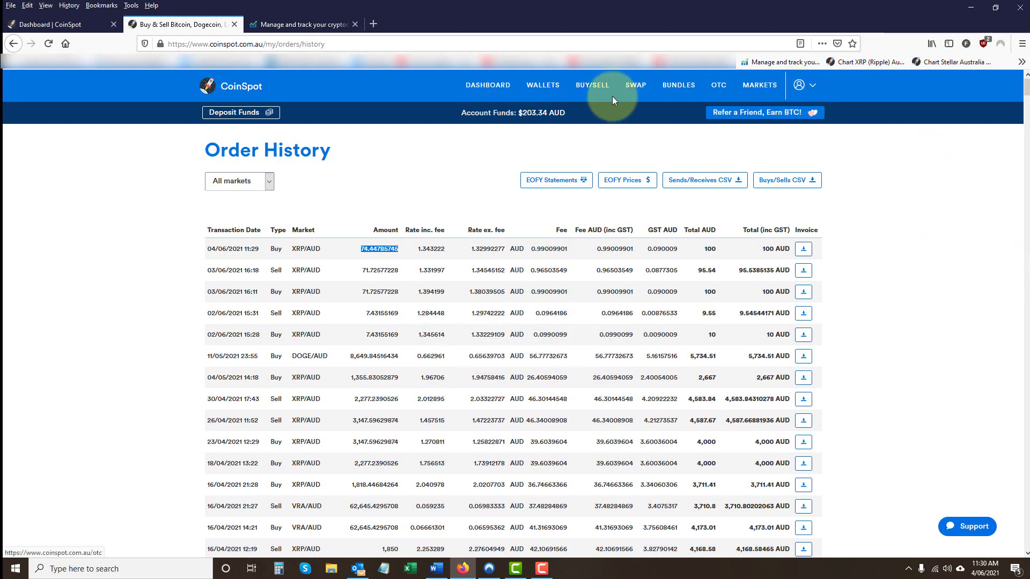
pyautogui.click(597, 89)
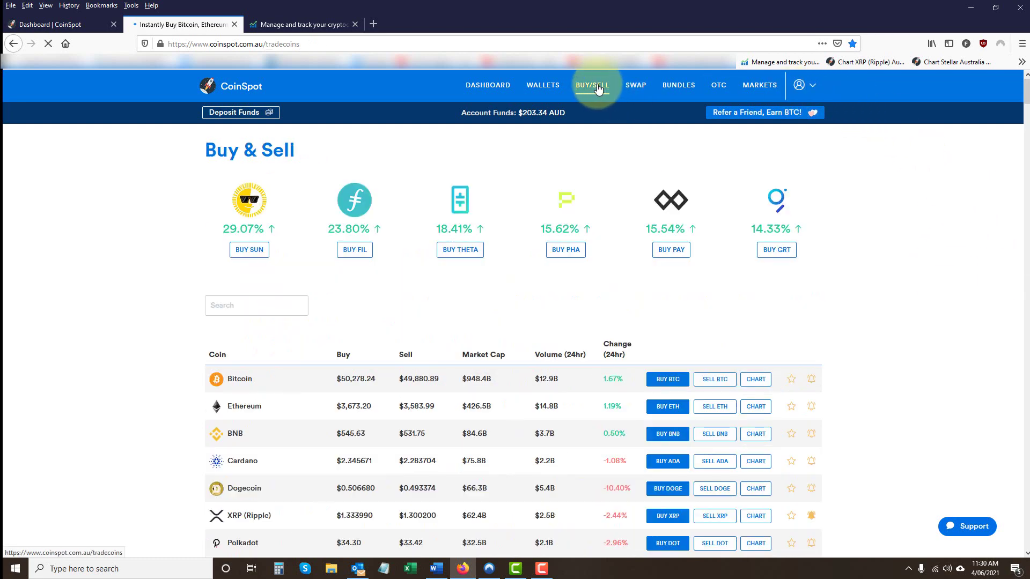
# - Search the coin list for 'xrp' and open the Sell XRP form
pyautogui.click(267, 307)
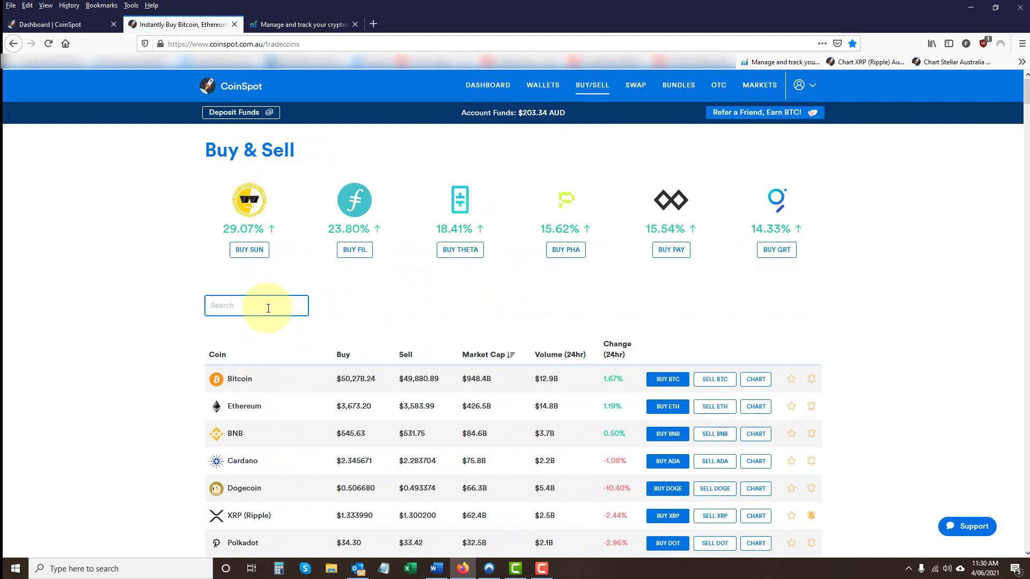
pyautogui.write('xrp')
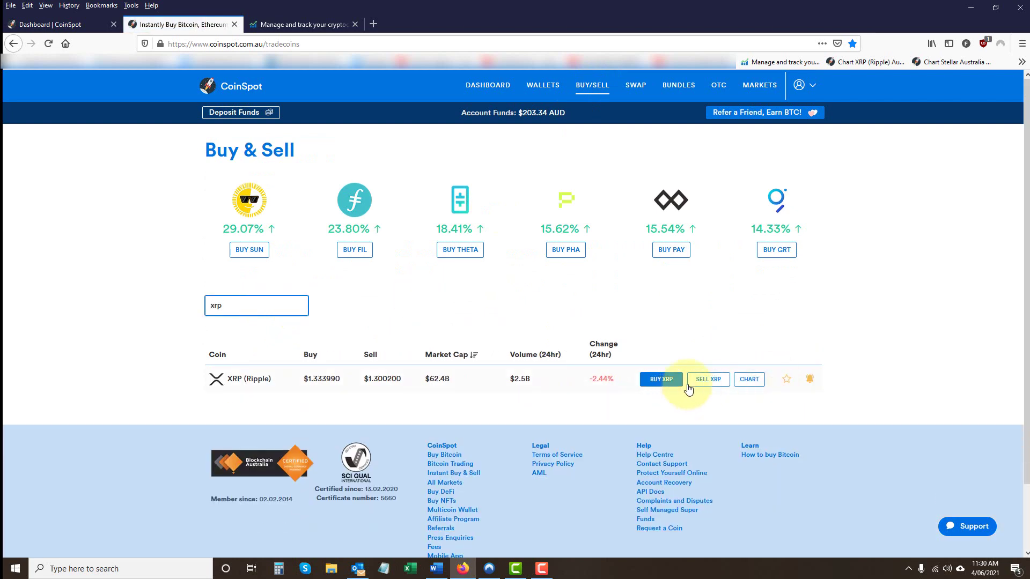
pyautogui.click(708, 381)
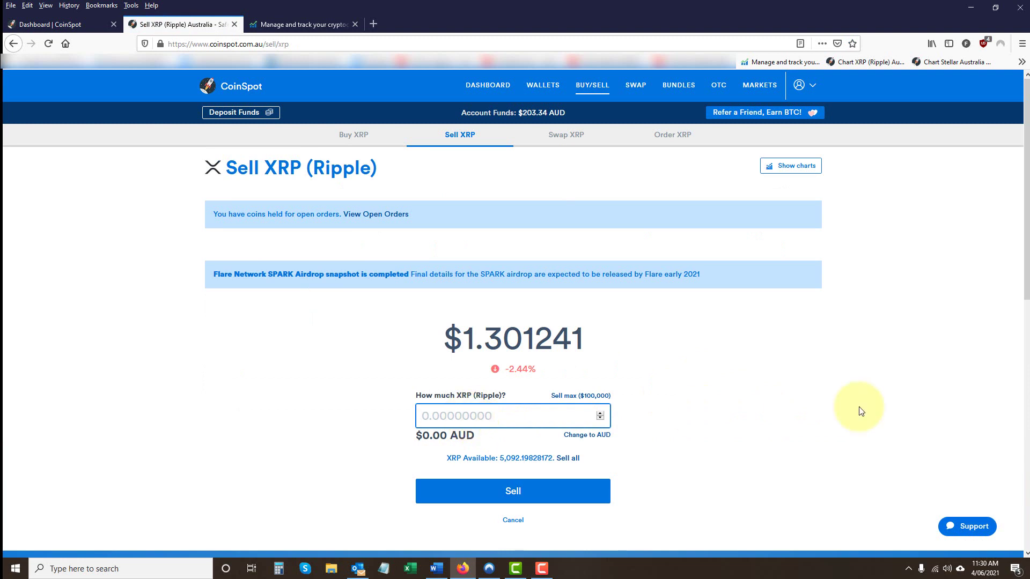
# - Enter 74.44785745 XRP as the sell amount, after briefly trying 100 AUD instead
pyautogui.hotkey('ctrl', 'v')
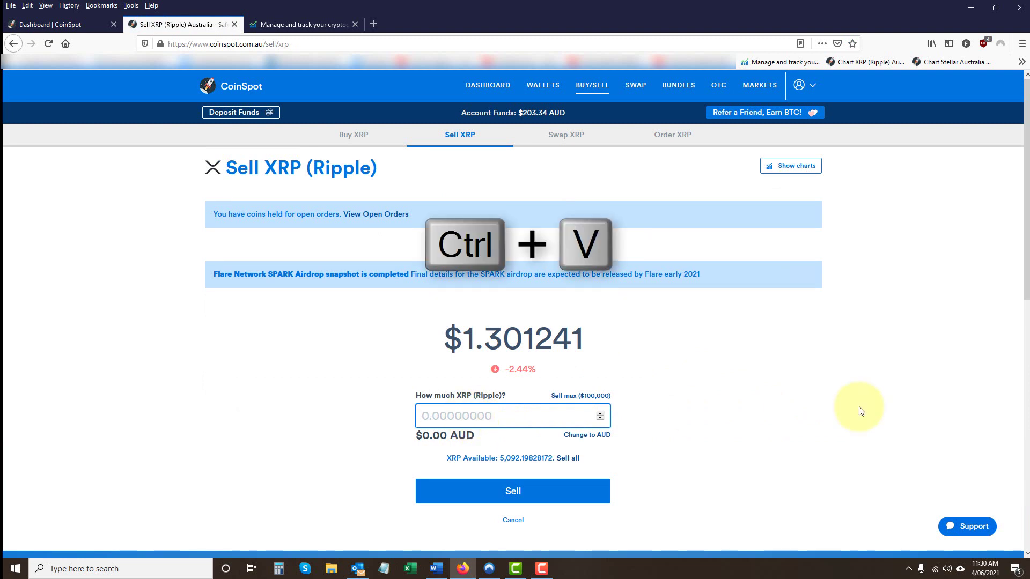
pyautogui.hotkey('ctrl', 'v')
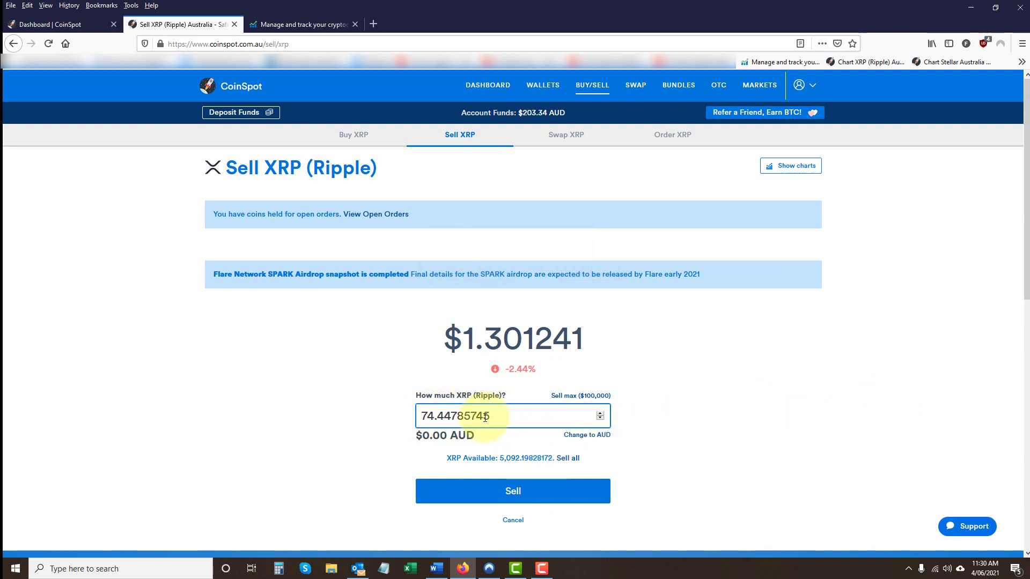
pyautogui.moveTo(492, 417); pyautogui.dragTo(515, 416)
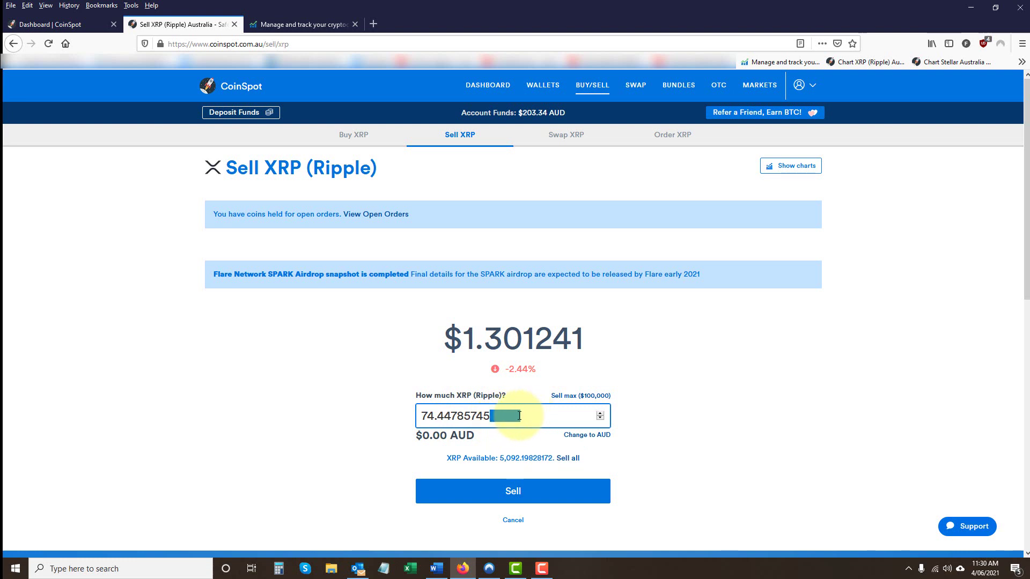
pyautogui.click(544, 417)
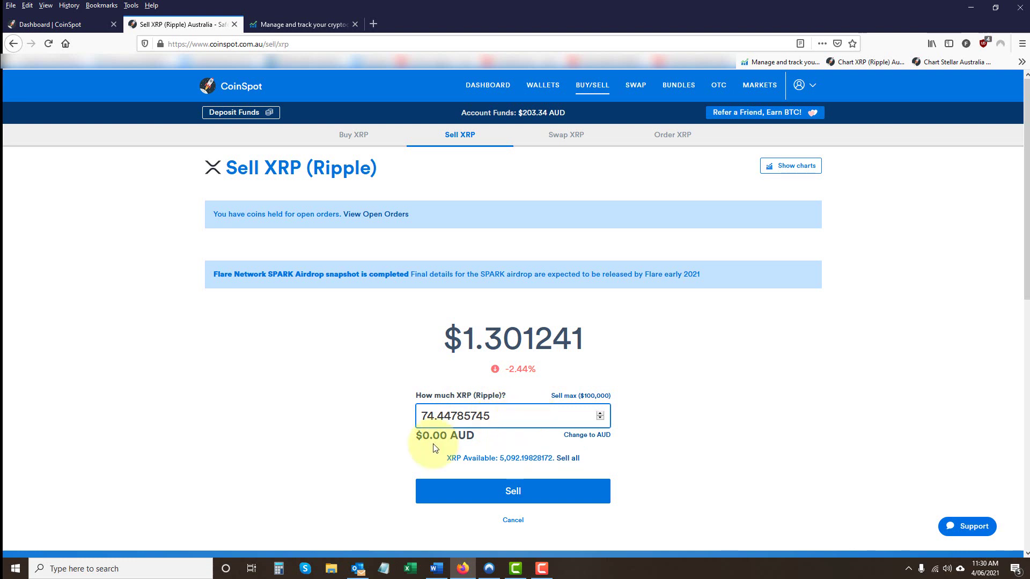
pyautogui.click(596, 438)
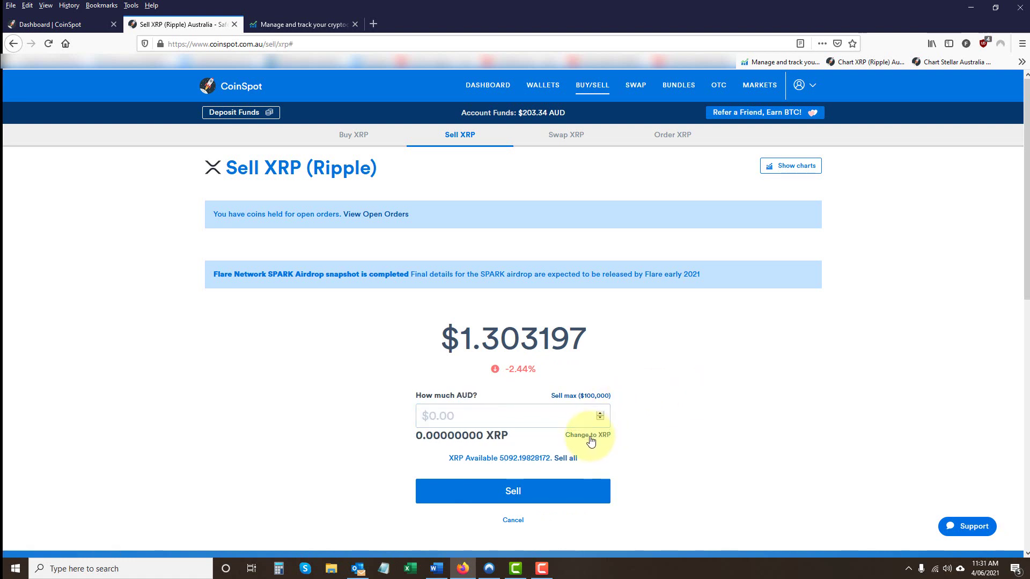
pyautogui.click(470, 417)
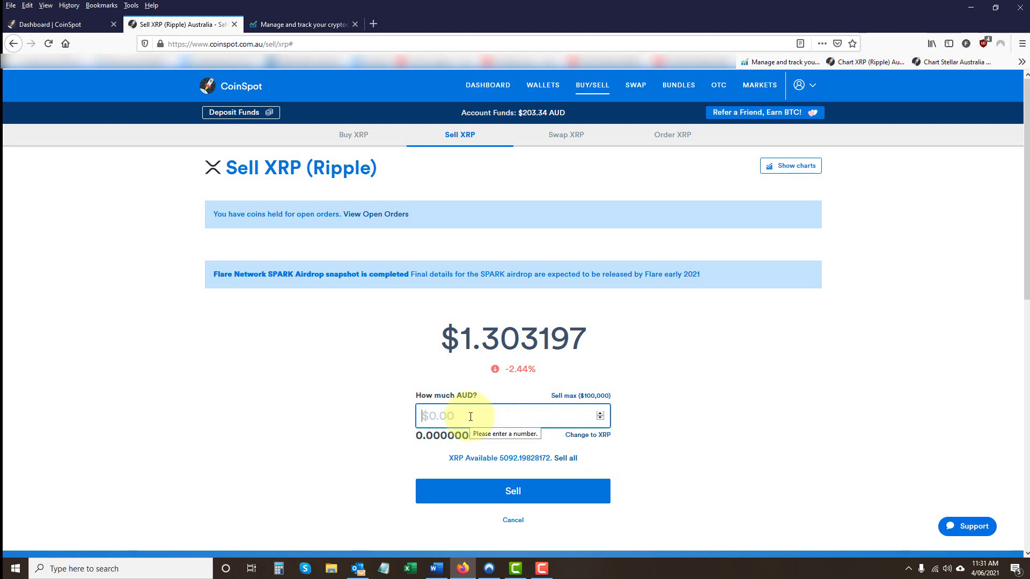
pyautogui.write('100')
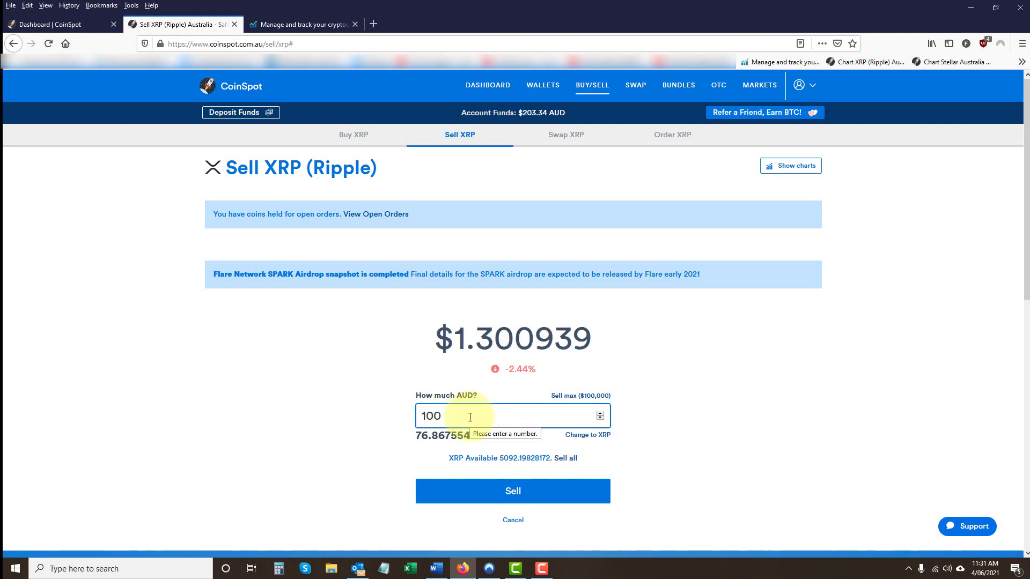
pyautogui.click(589, 437)
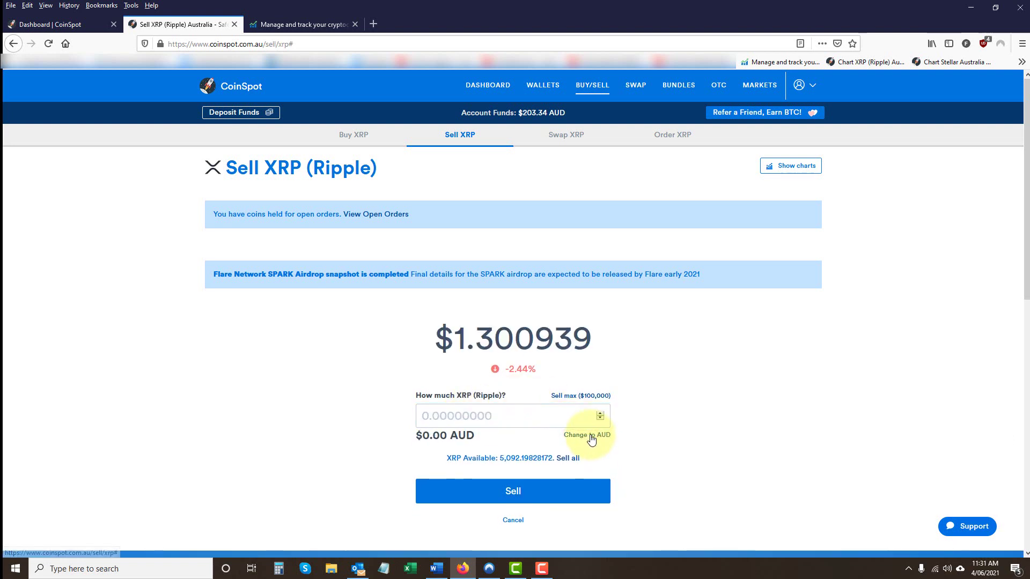
pyautogui.click(431, 414)
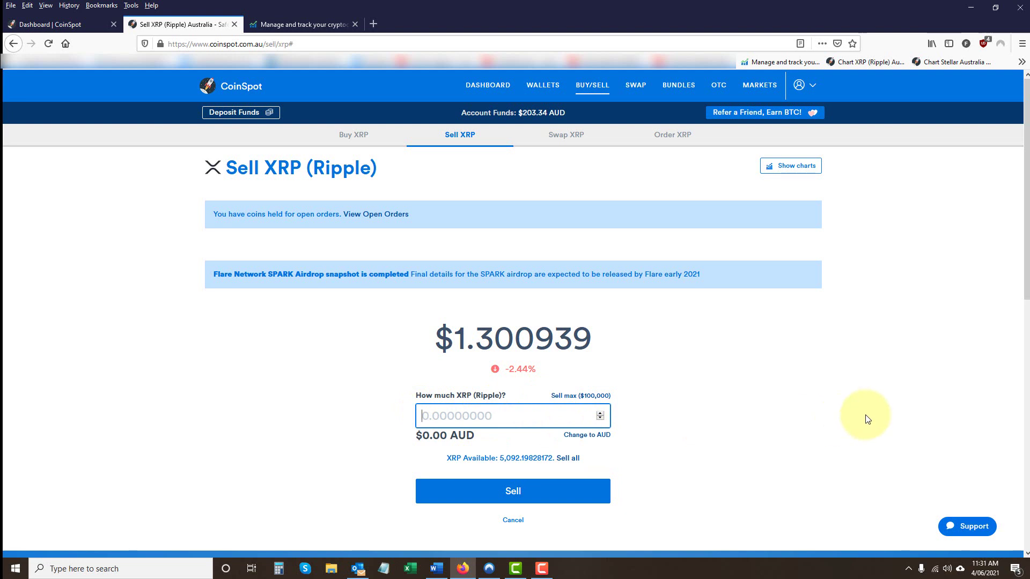
pyautogui.hotkey('ctrl', 'v')
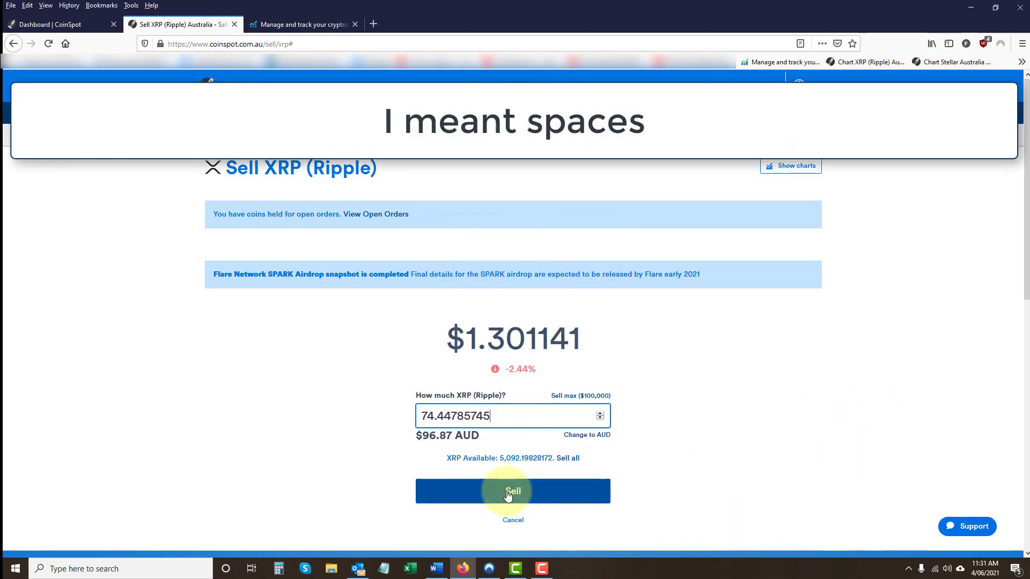
# - Sell and confirm the 74.44785745 XRP, then view the account's Order History
pyautogui.click(507, 492)
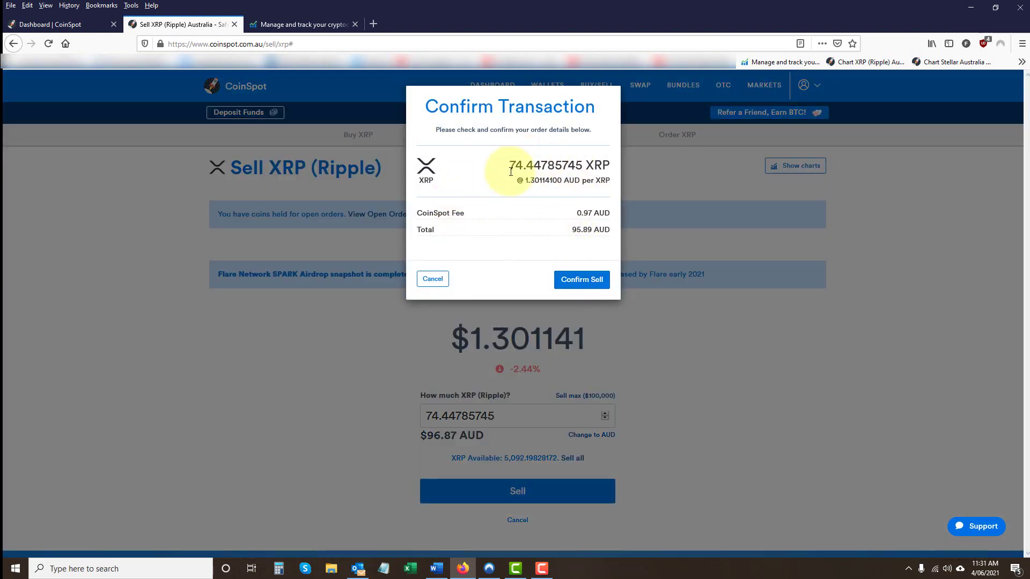
pyautogui.click(576, 282)
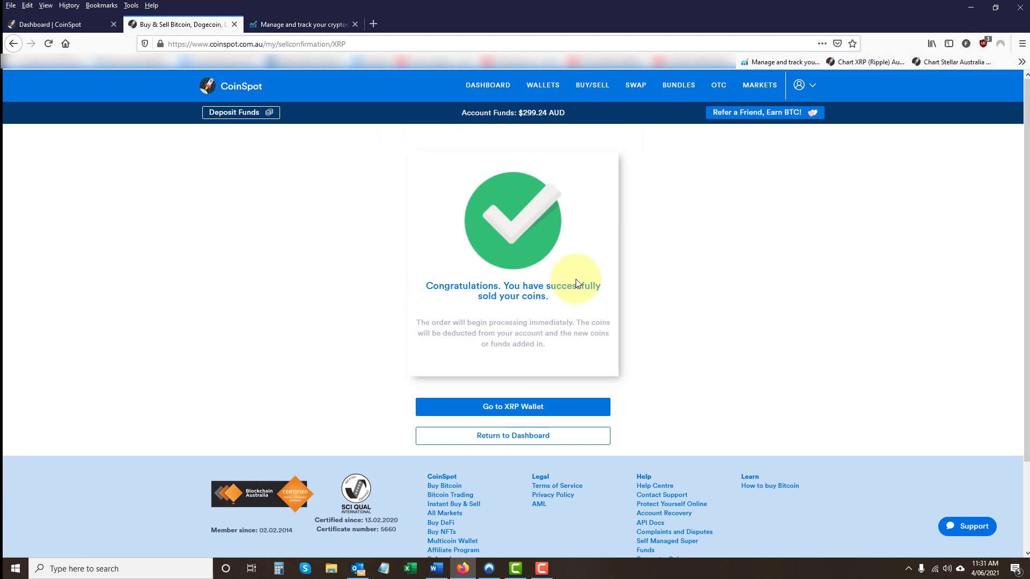
pyautogui.click(809, 86)
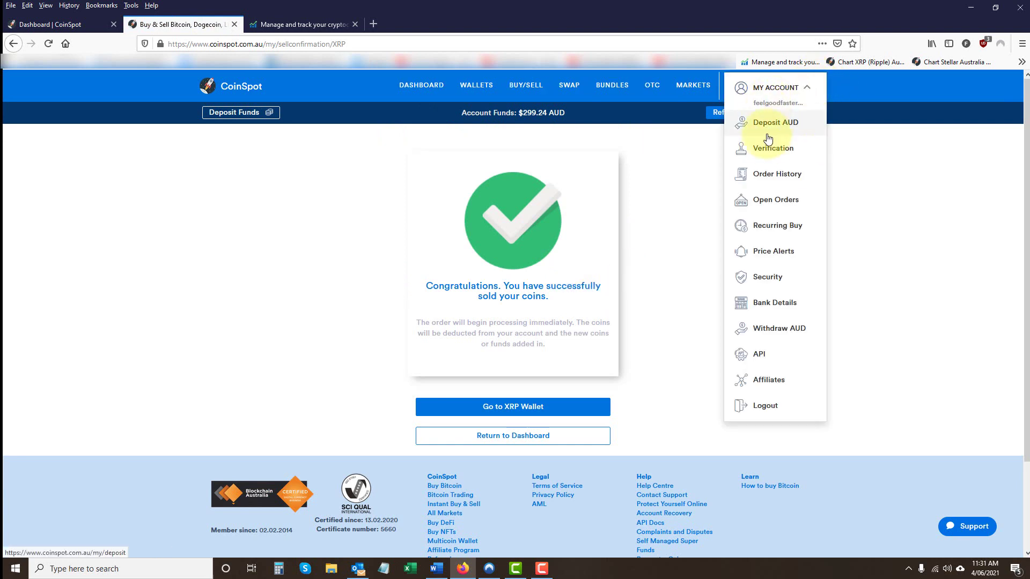
pyautogui.click(761, 175)
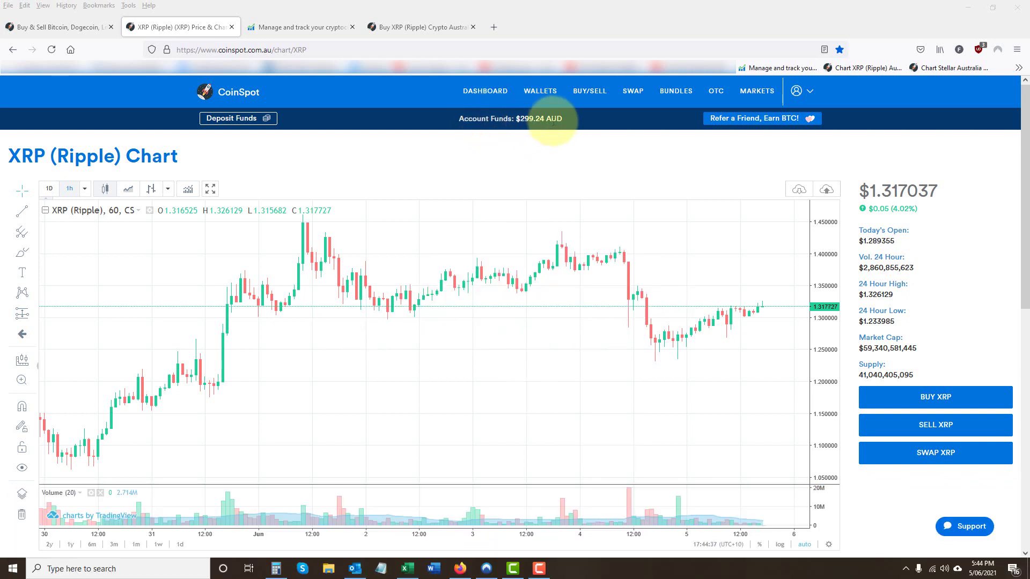
# - Submit a $10 AUD bank withdrawal, ticking the bank-details confirmation box
pyautogui.click(809, 93)
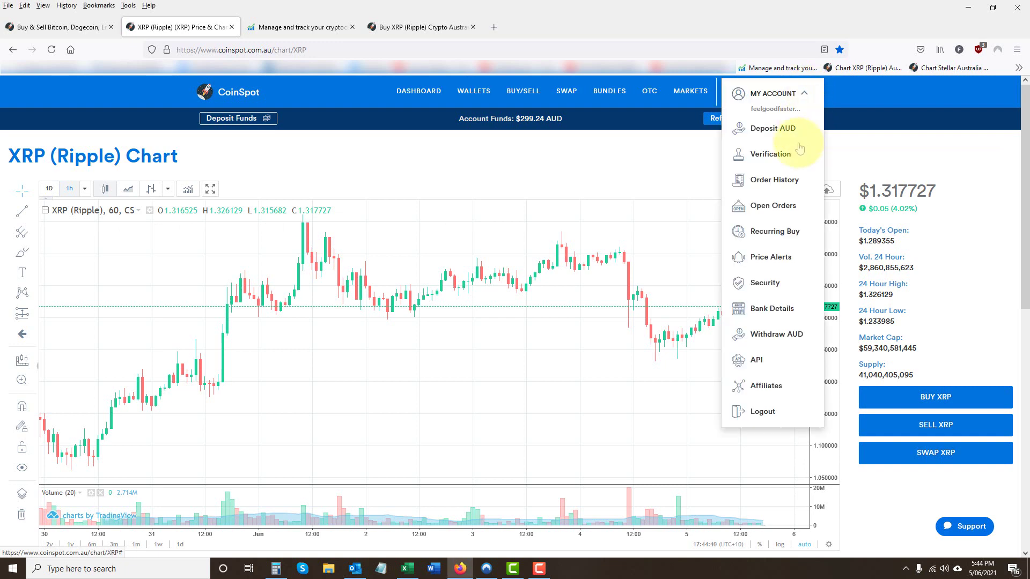
pyautogui.click(777, 336)
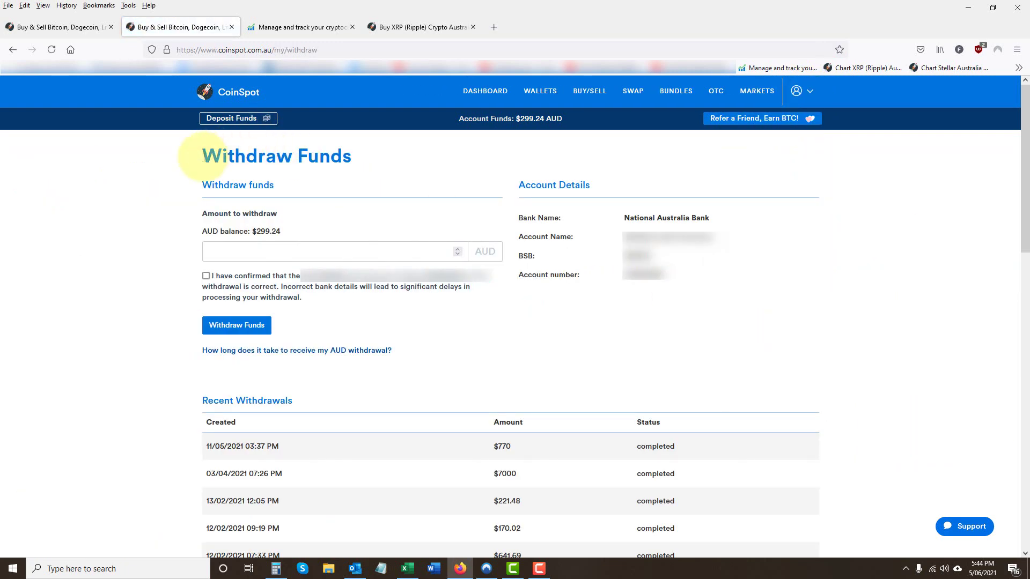
pyautogui.click(239, 252)
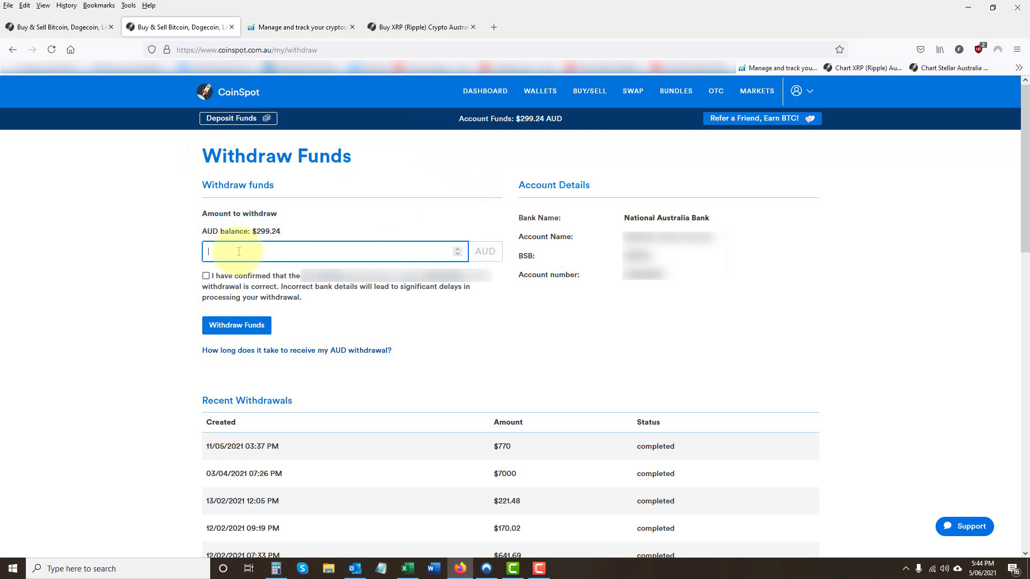
pyautogui.write('10')
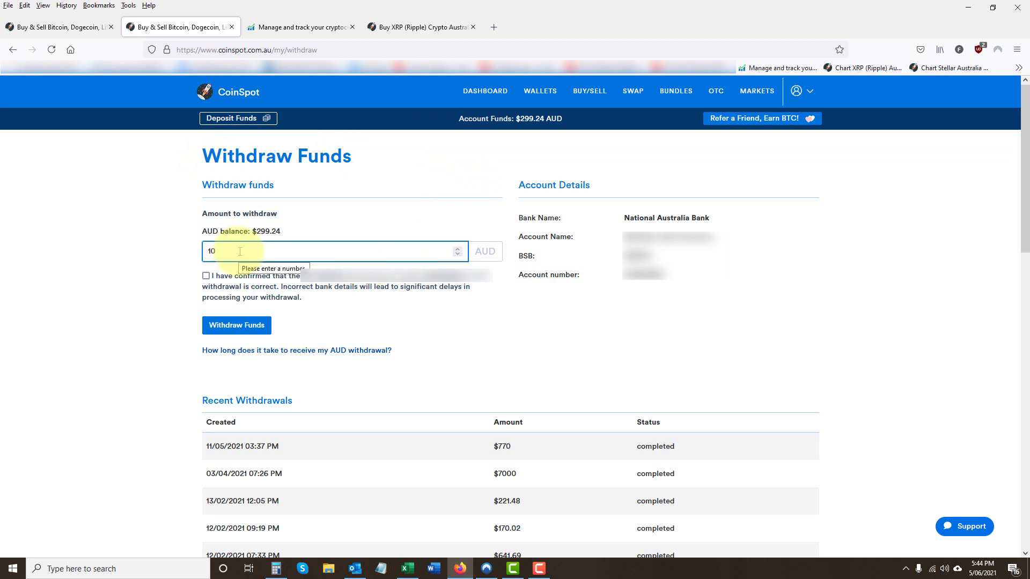
pyautogui.click(207, 276)
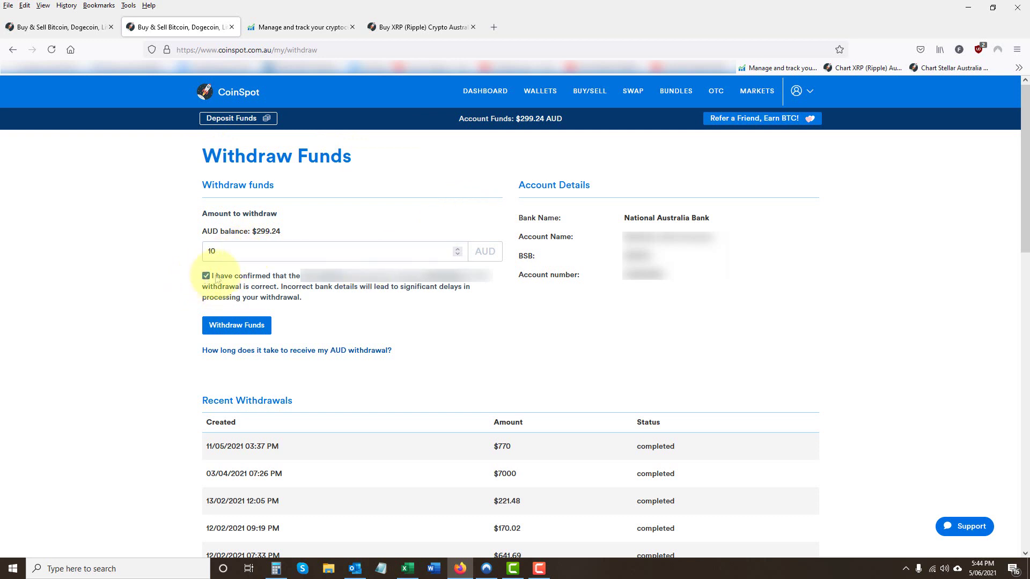
pyautogui.click(232, 327)
pyautogui.scroll(-1, 479, 356)
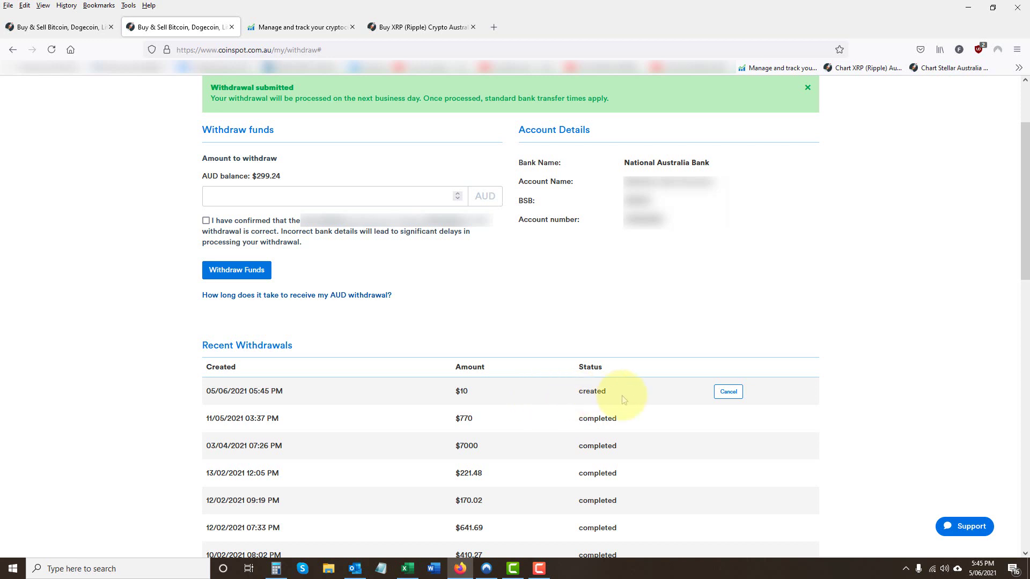
# - Reload the Withdraw Funds page
pyautogui.click(729, 393)
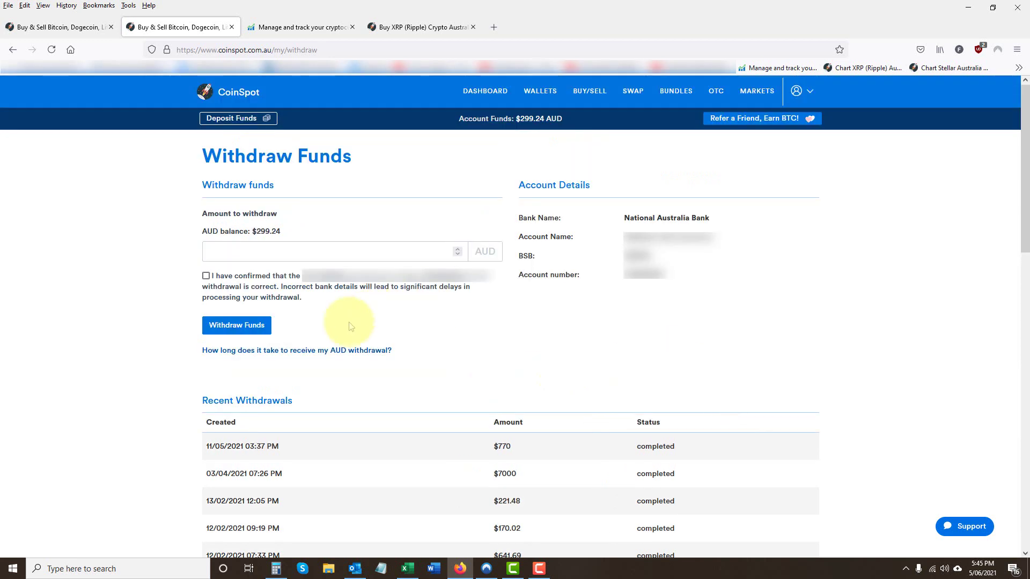